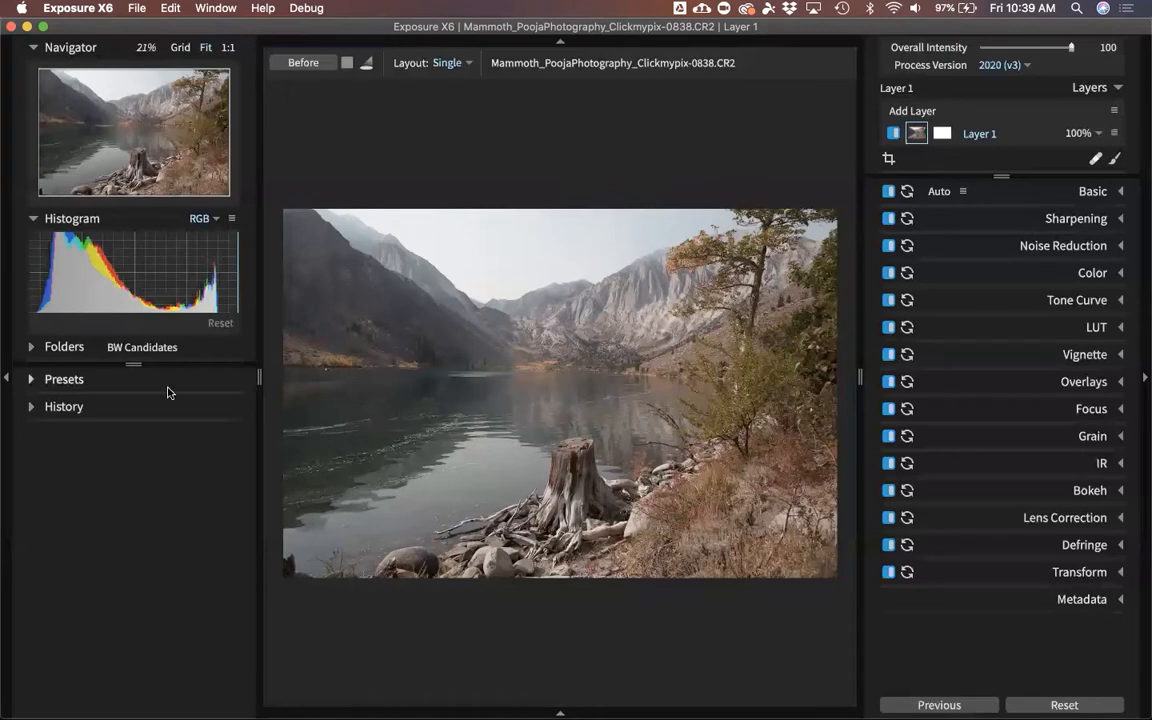
Hide the navigator and presets panel, and reopen the lake photo ending in 0838 from the folder's thumbnails
left_click(6, 376)
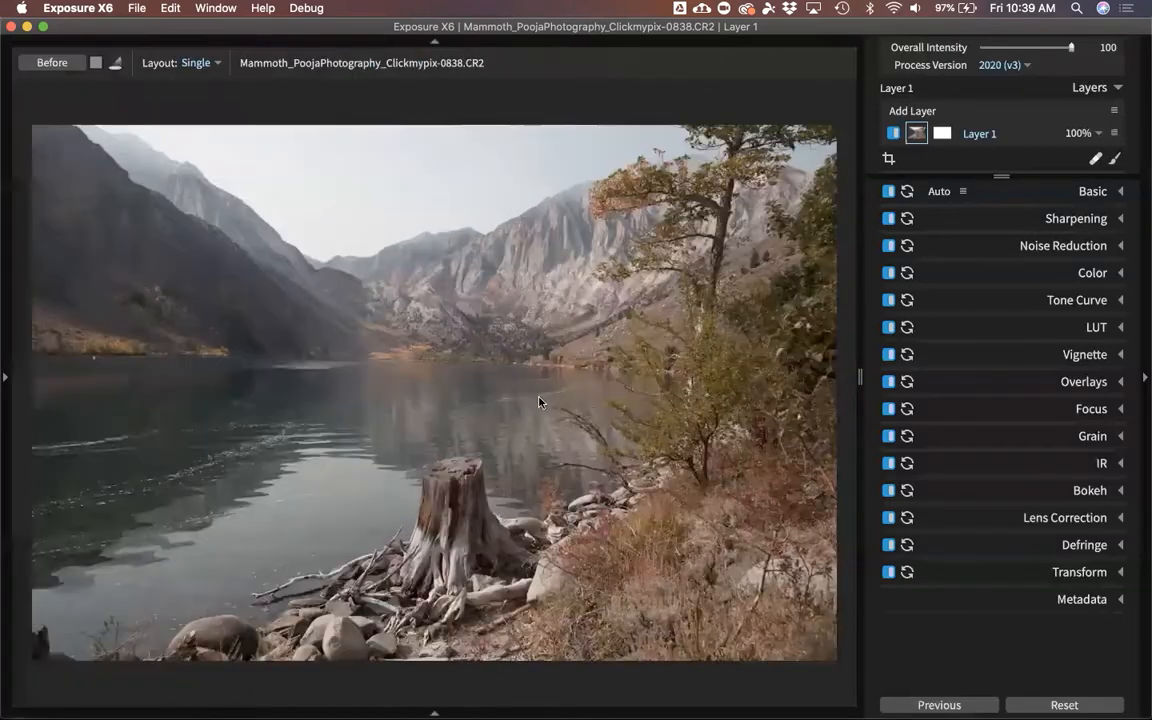
double_click(587, 313)
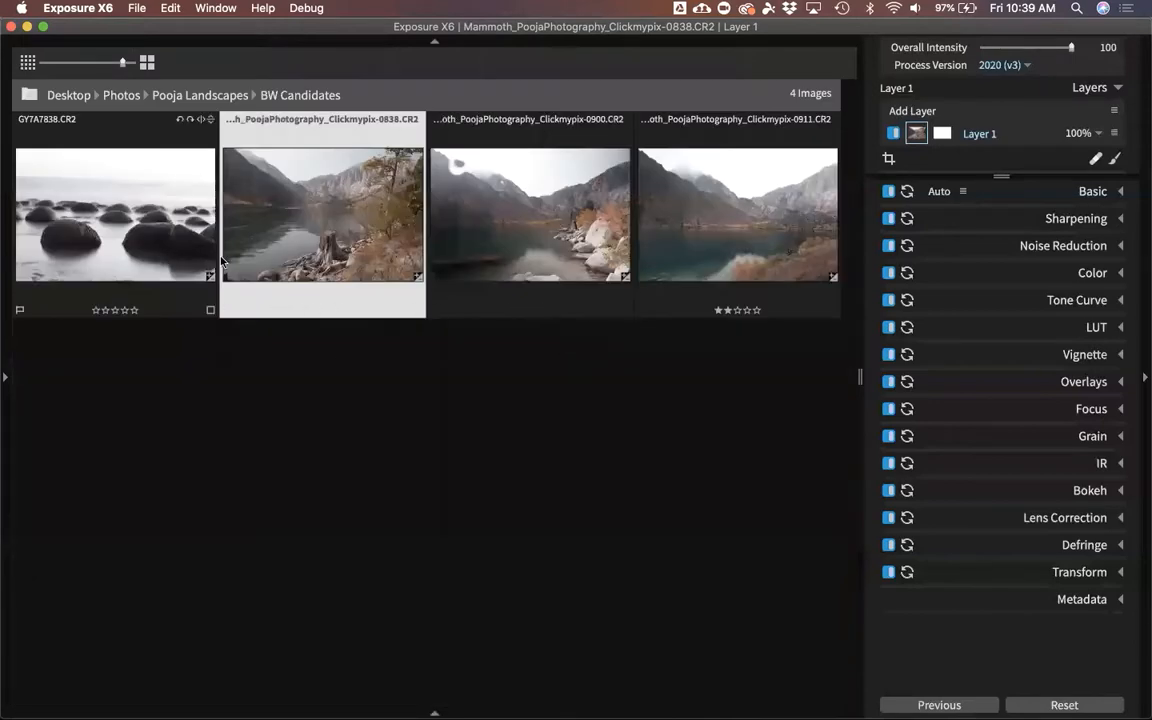
double_click(373, 296)
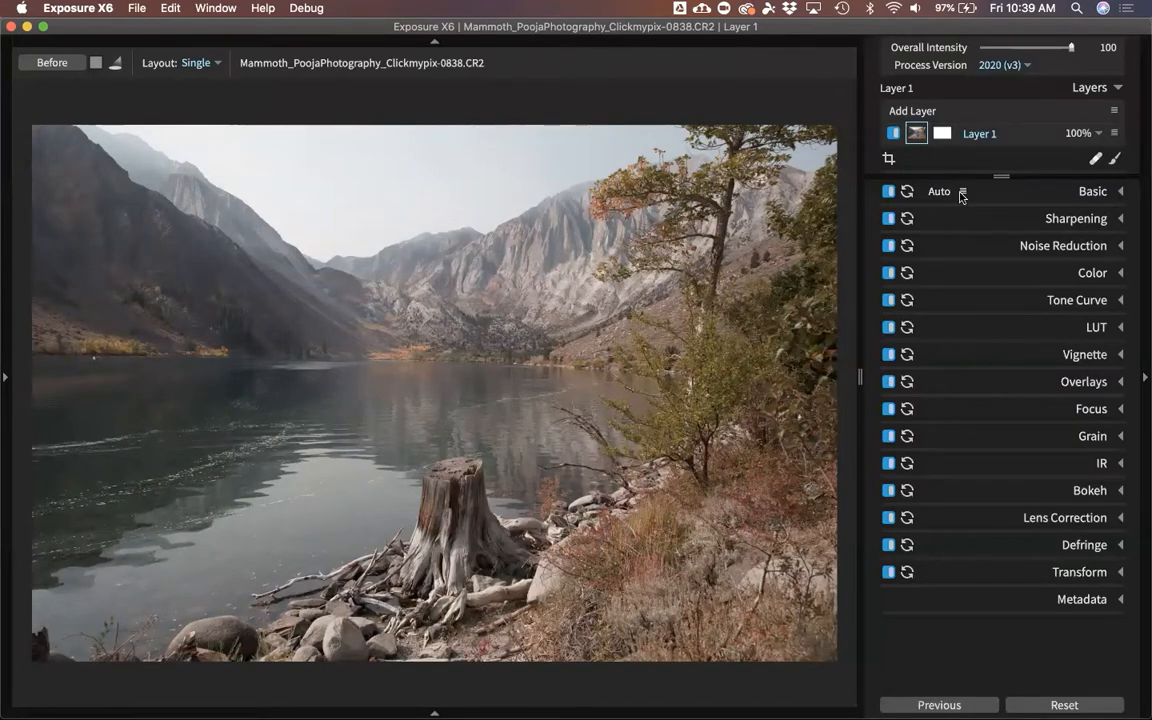
Auto-enhance the photo with White Balance, Exposure, Tone and Haze Level enabled and Dynamic Contrast left off
left_click(961, 195)
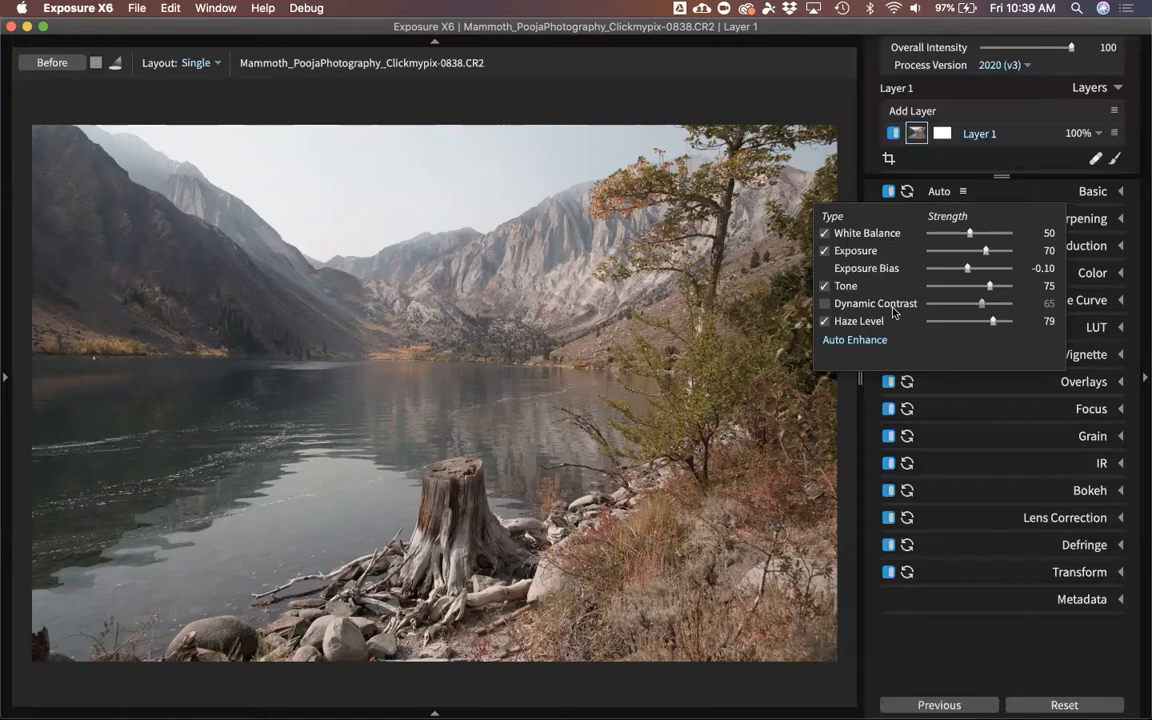
left_click(824, 321)
left_click(824, 322)
left_click(855, 340)
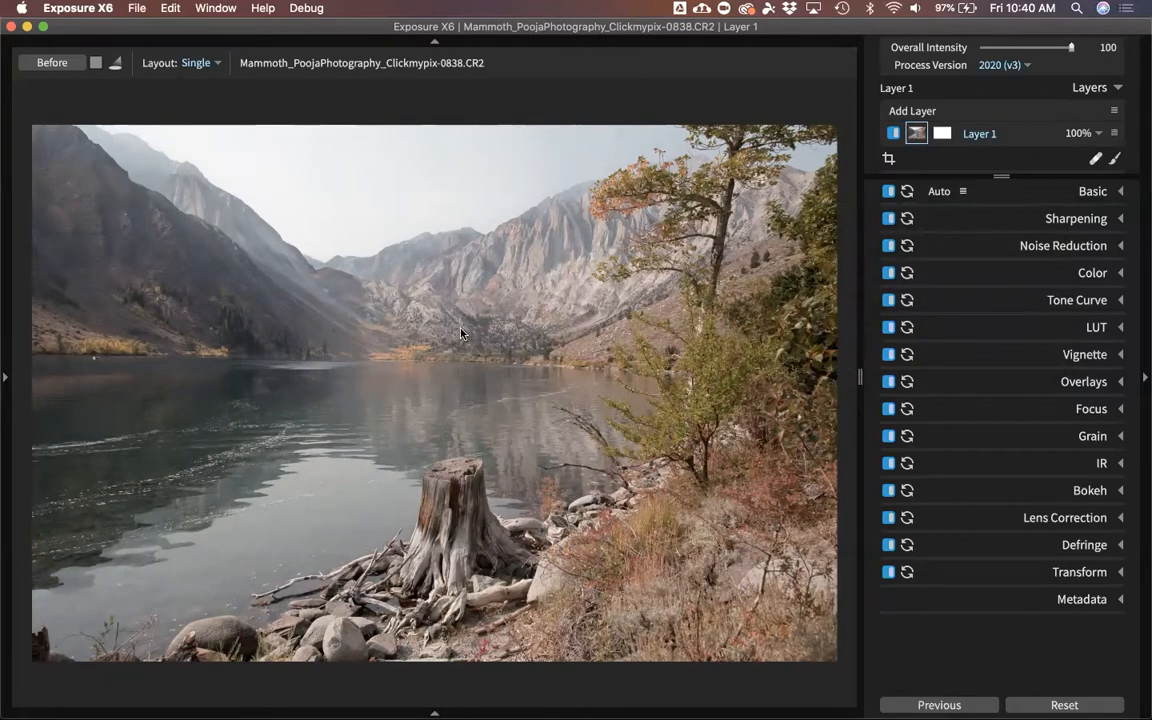
Compare the auto-enhanced photo repeatedly with its original version
key("backslash")
key("backslash")
key("backslash")
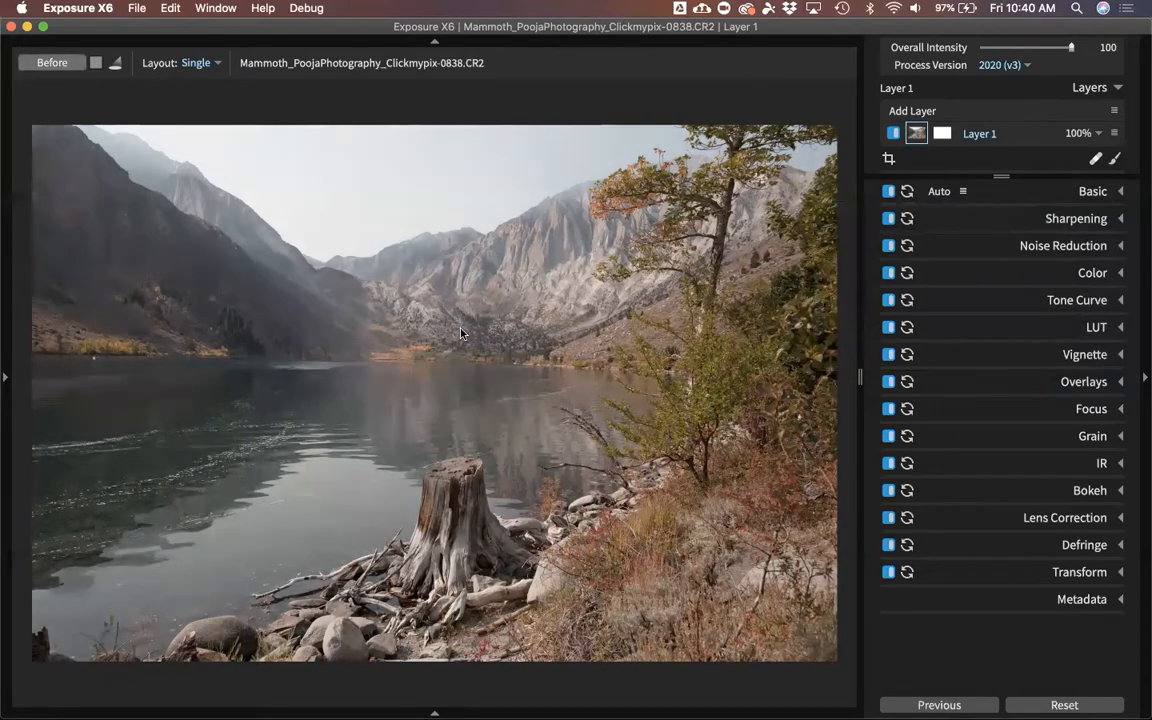
key("backslash")
key("backslash")
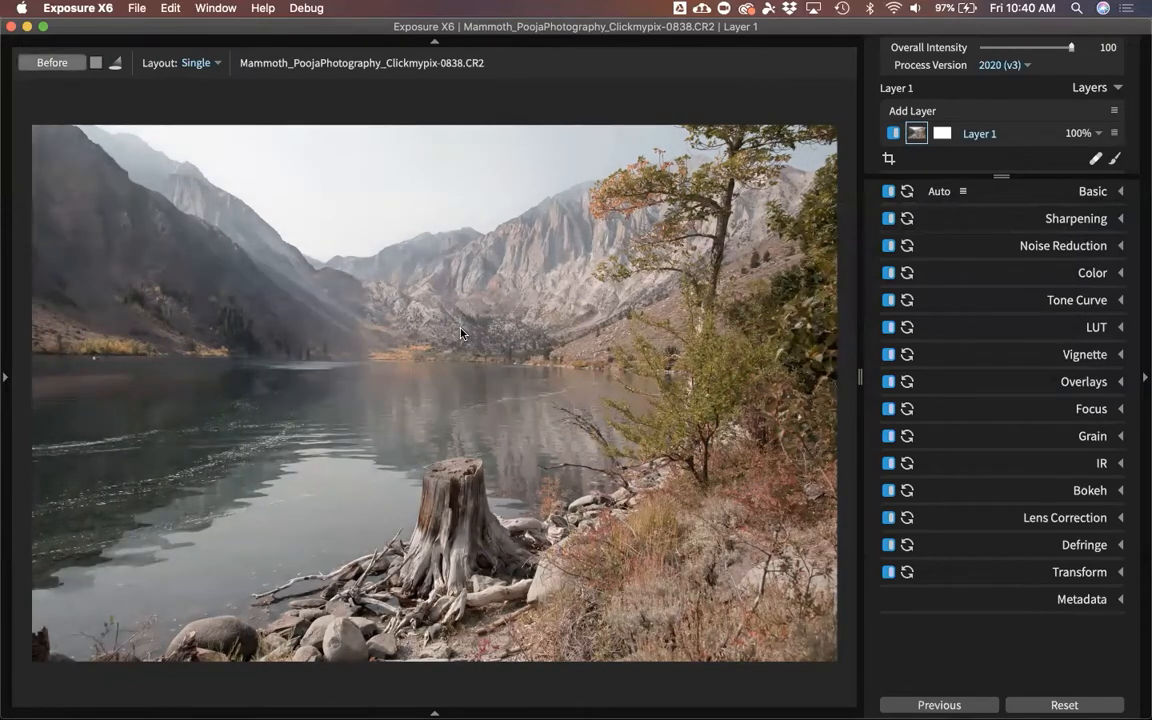
key("backslash")
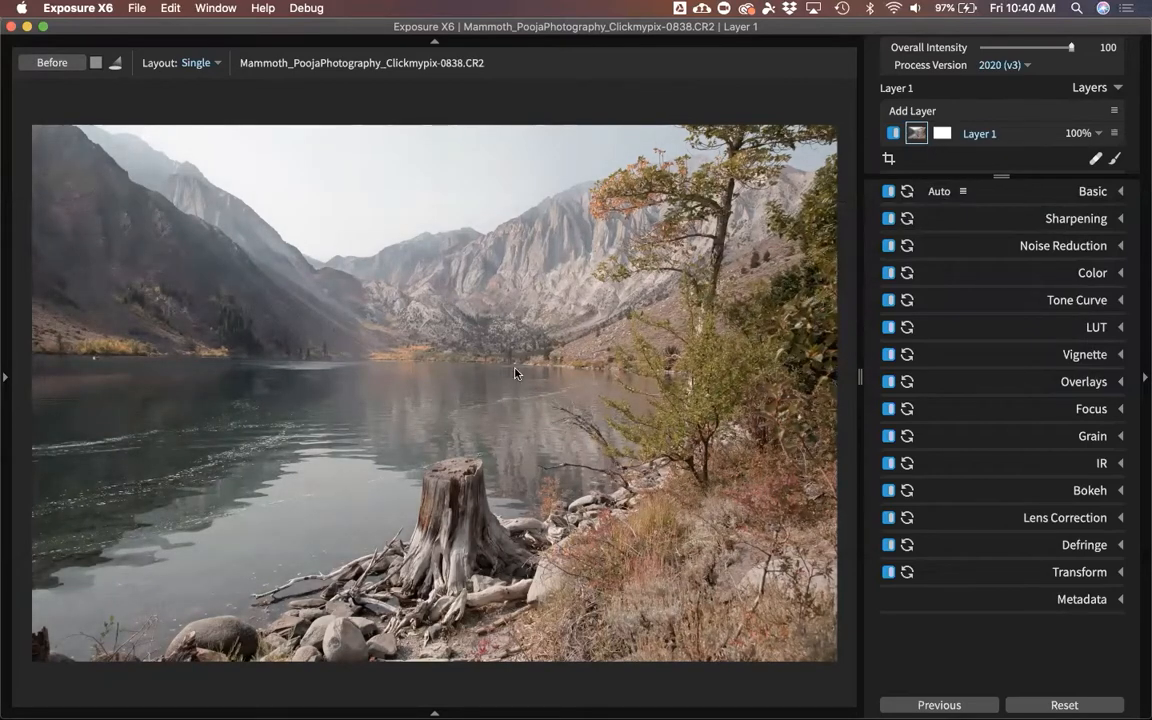
Set Dynamic Contrast to 15.33 and Clarity to 5 in the basic adjustments, and compare the photo with its original
left_click(1097, 195)
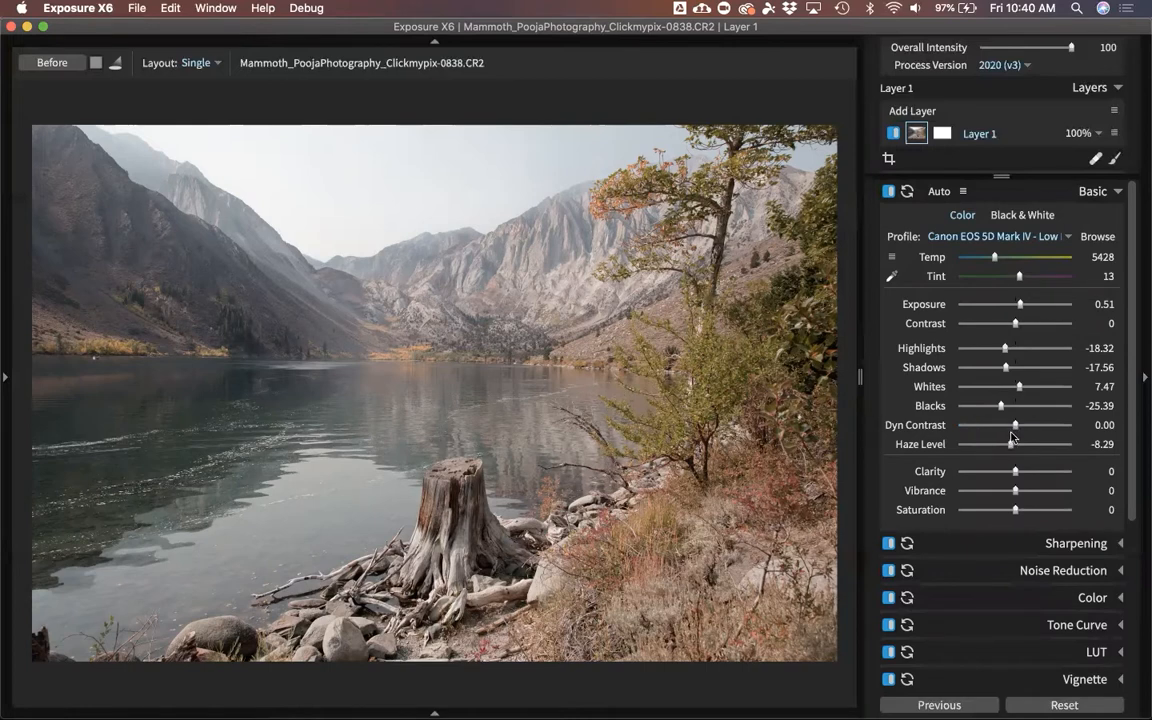
left_click_drag(1016, 425, 1019, 474)
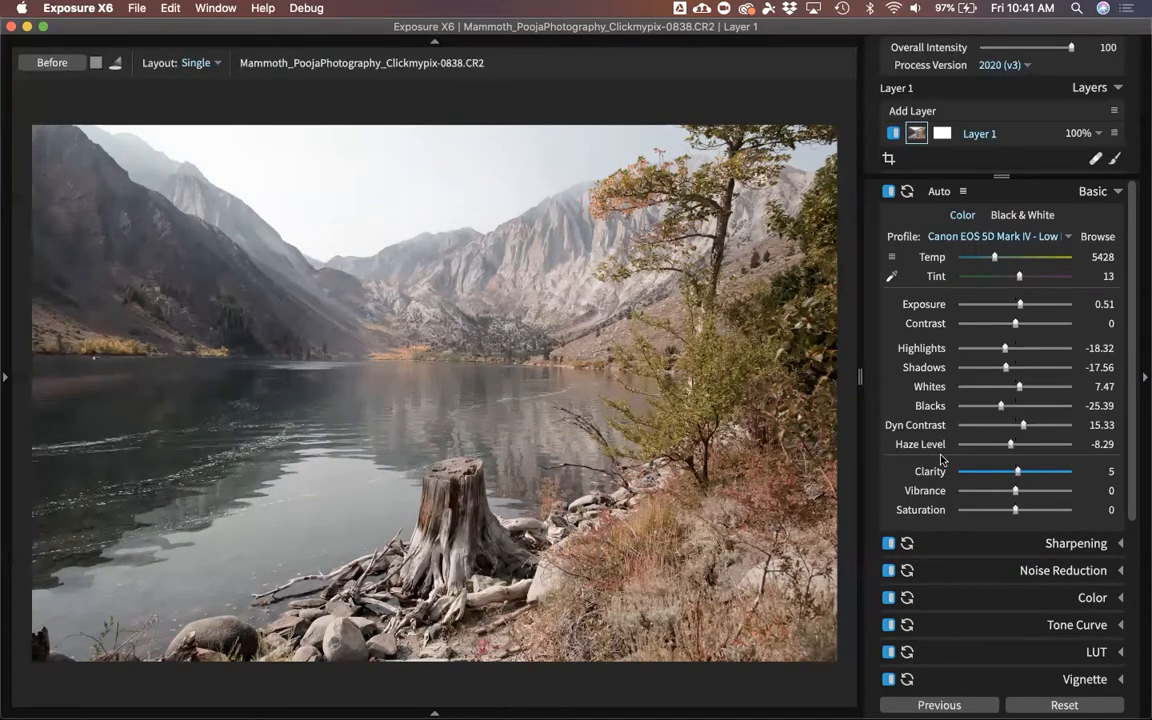
key("backslash")
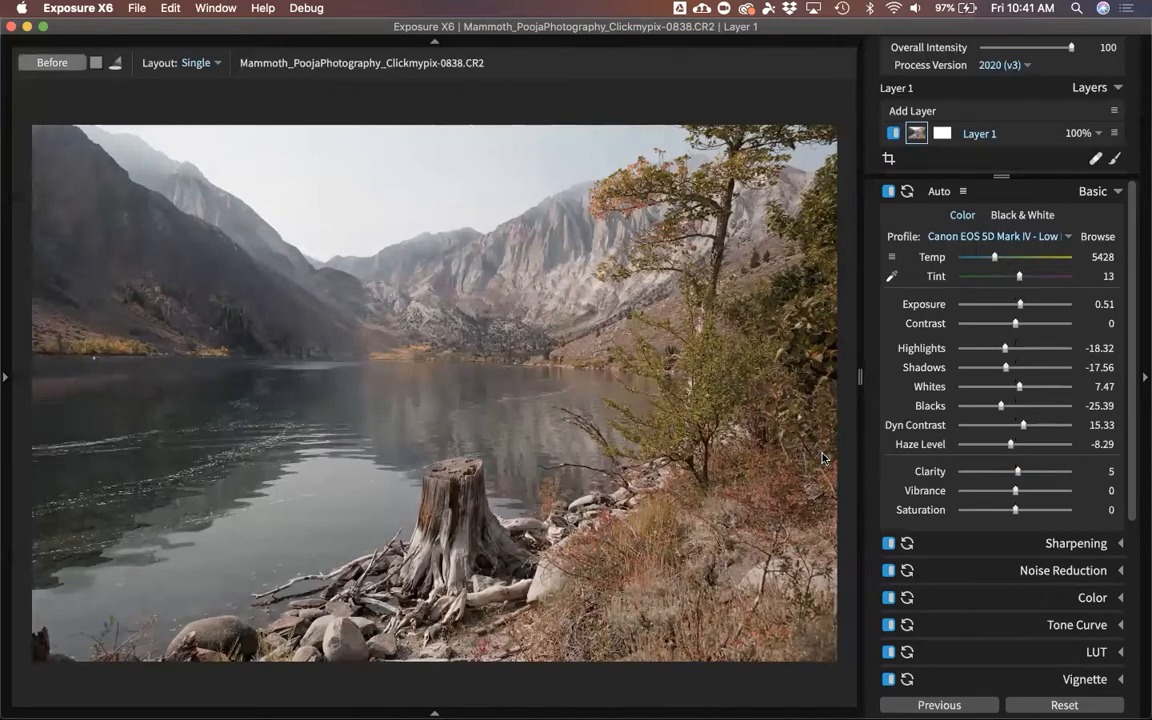
key("backslash")
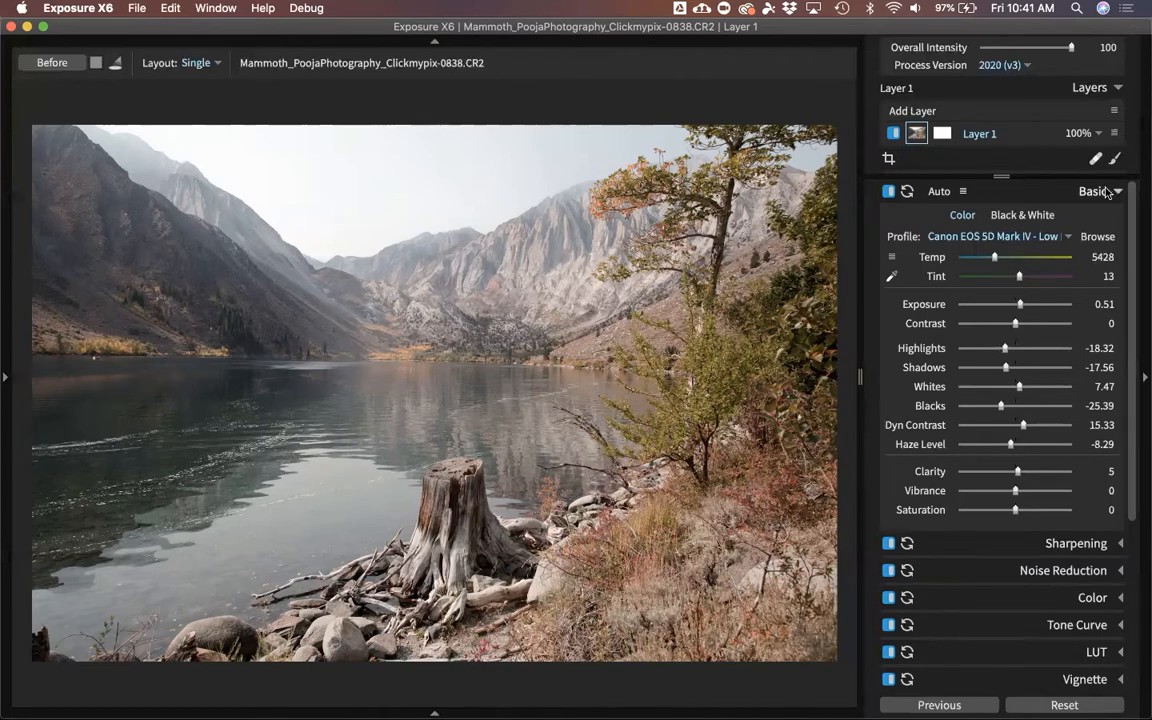
Rename Layer 1 as "Auto Adjustments" and collapse the Basic adjustments
right_click(987, 137)
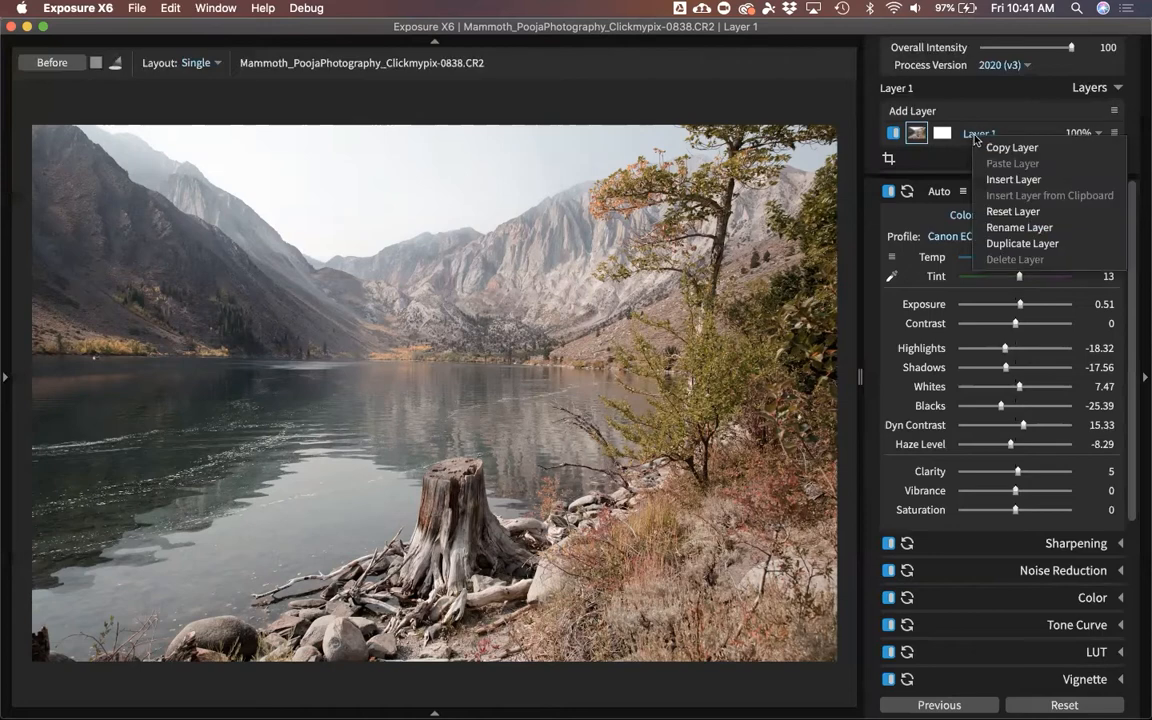
left_click(1021, 227)
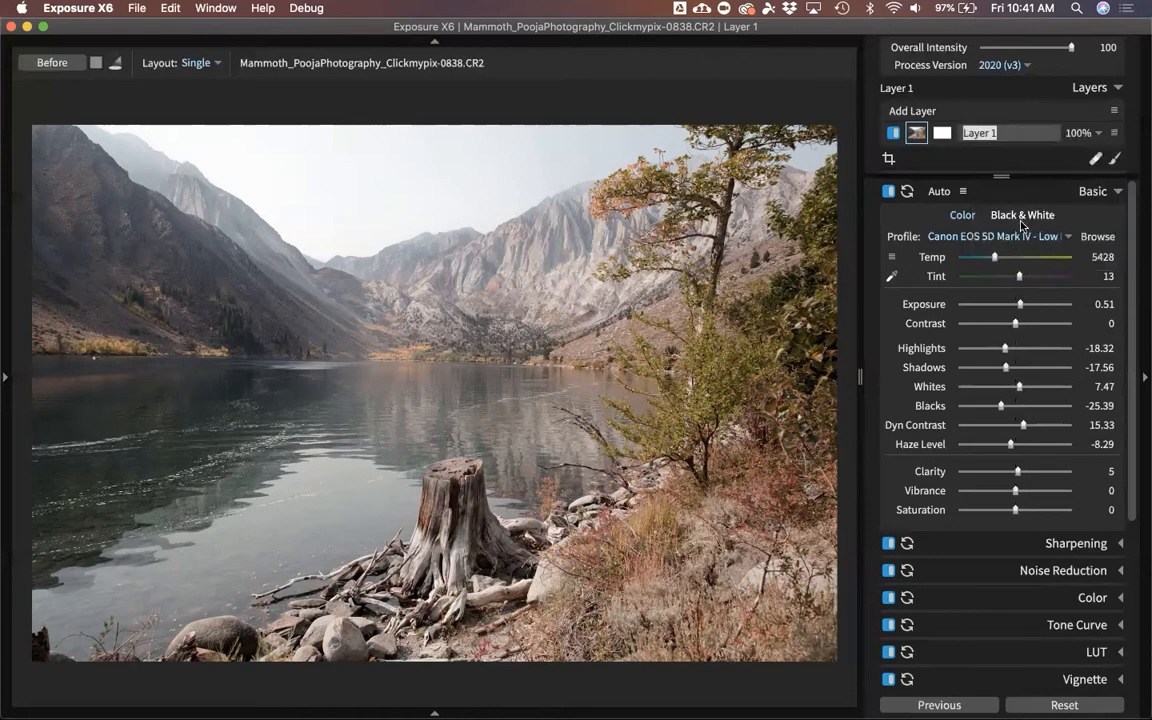
type("Aut")
key("BackSpace")
type("to Adjustme")
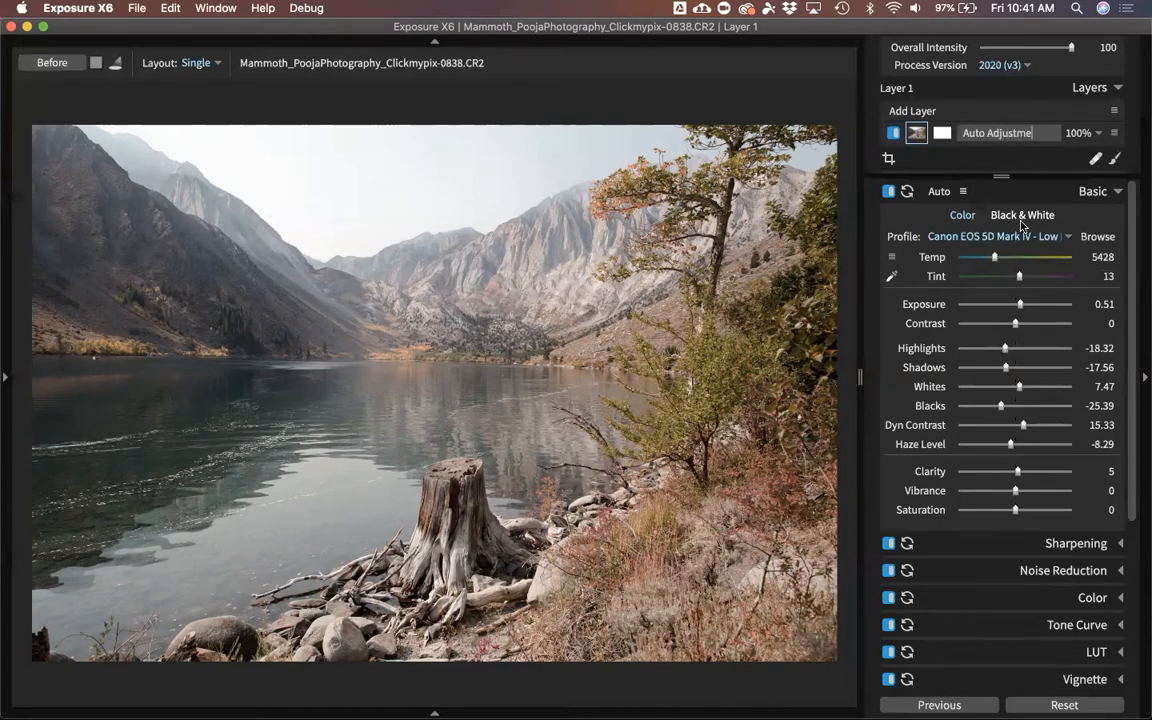
type("nts")
key("Return")
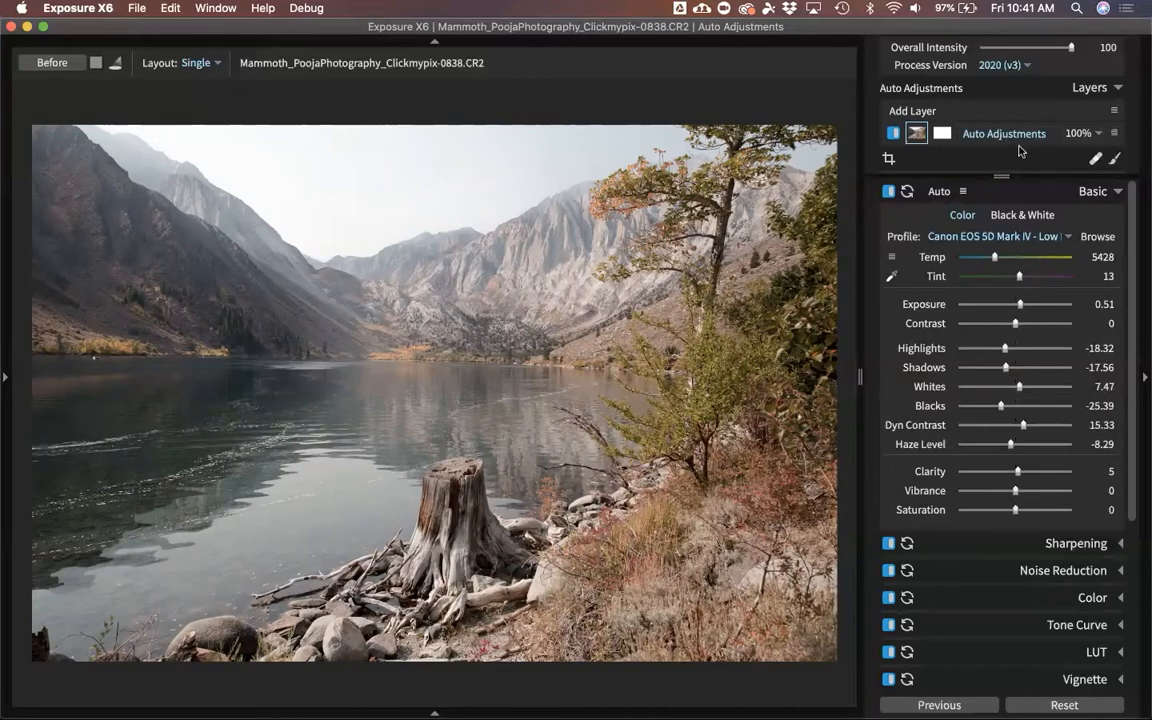
left_click(1090, 191)
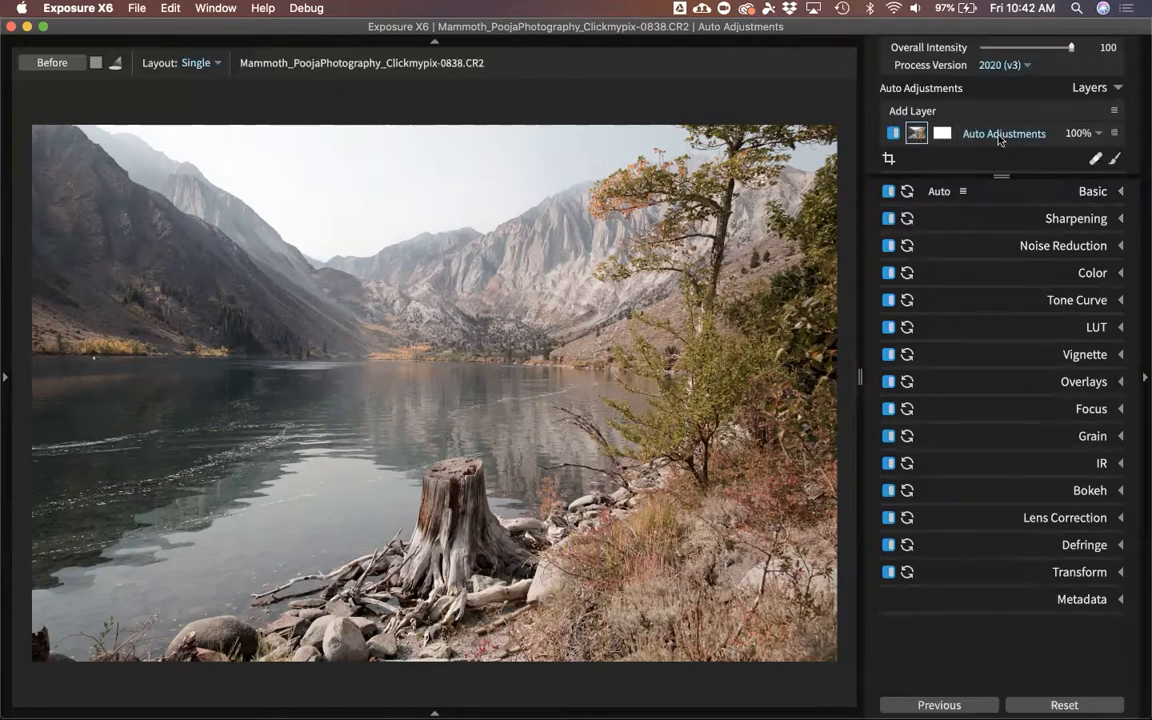
Show the presets with more room for their list, filter them to B&W, and expand the B&W Films category
left_click(8, 378)
left_click(33, 379)
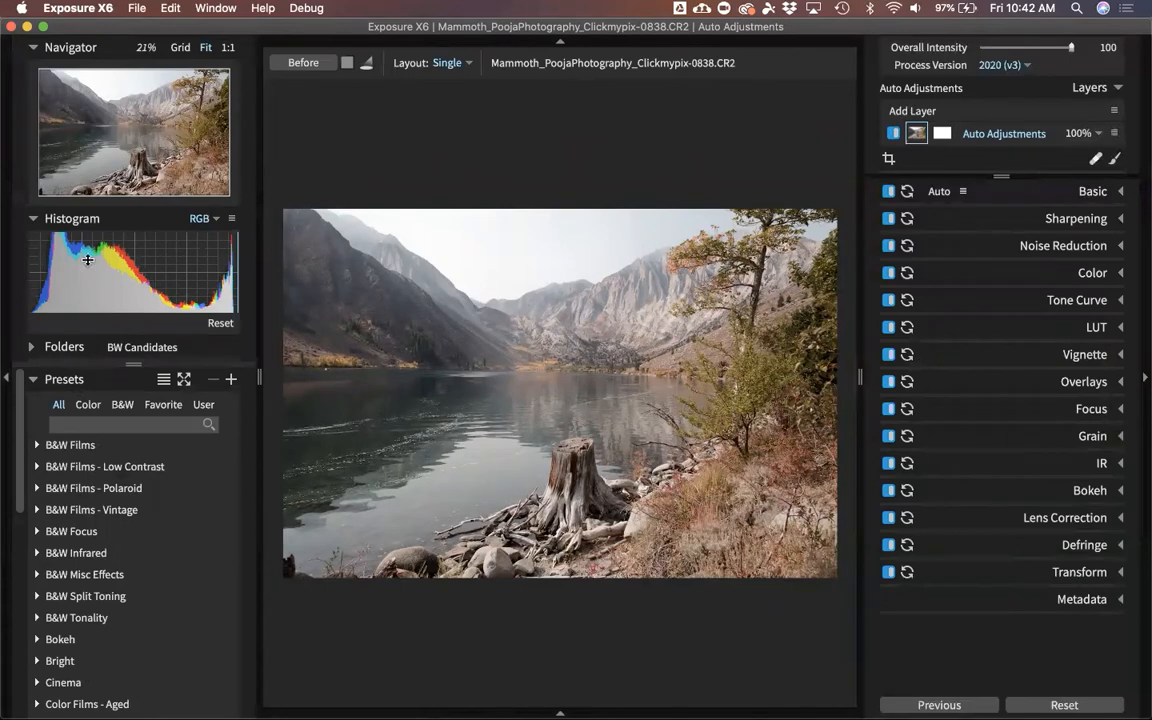
scroll(115, 323, "down", 3)
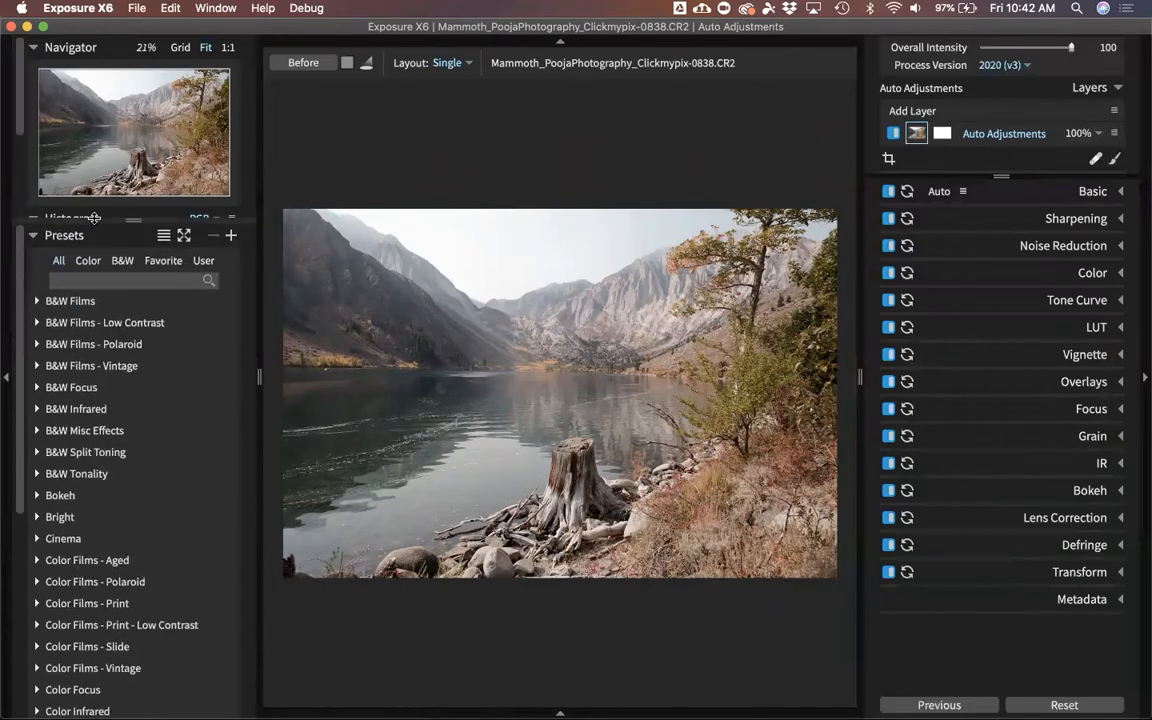
left_click(121, 261)
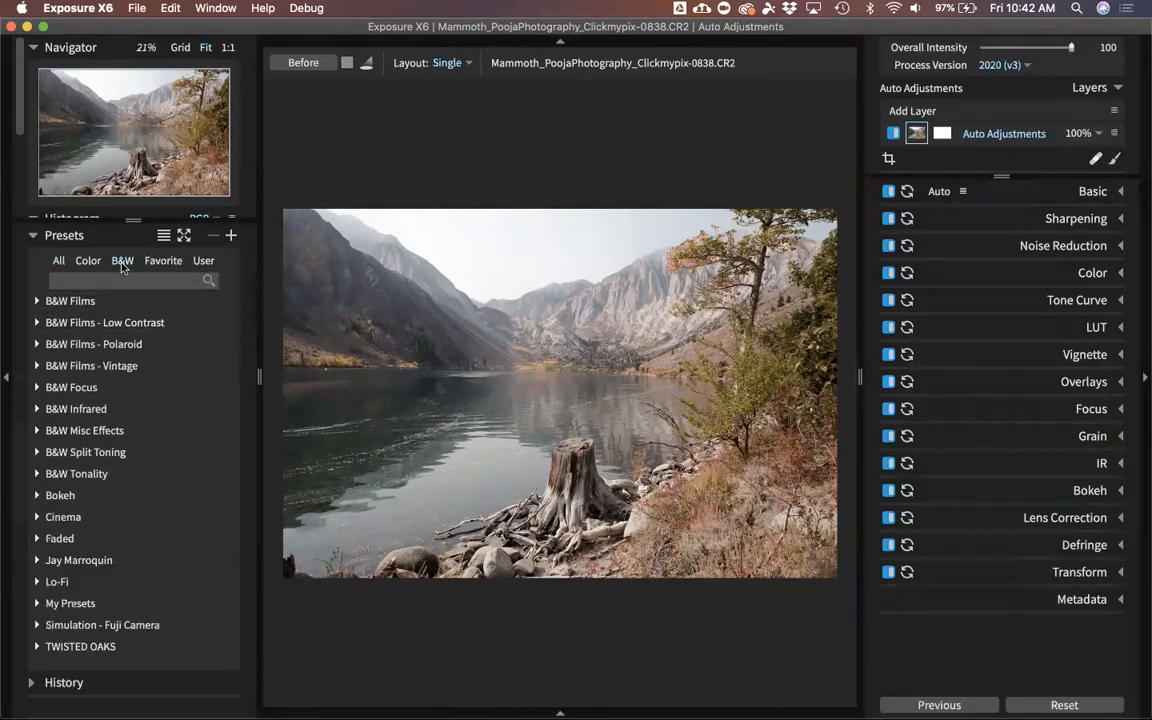
left_click(38, 301)
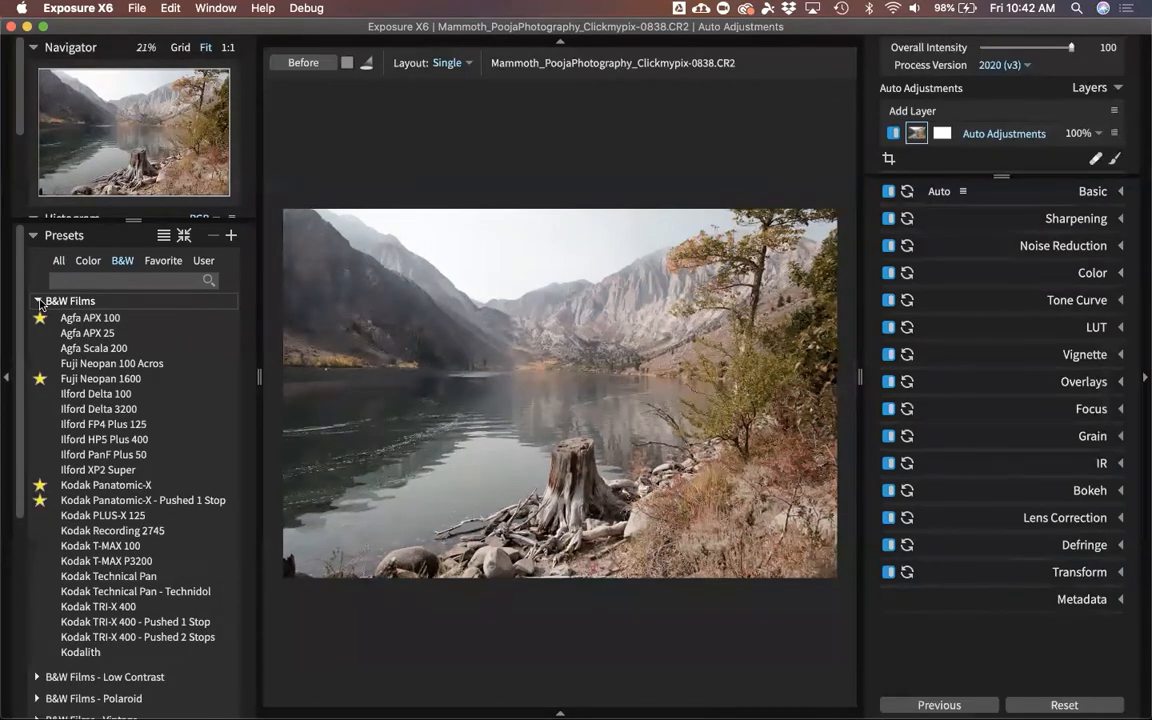
left_click(44, 317)
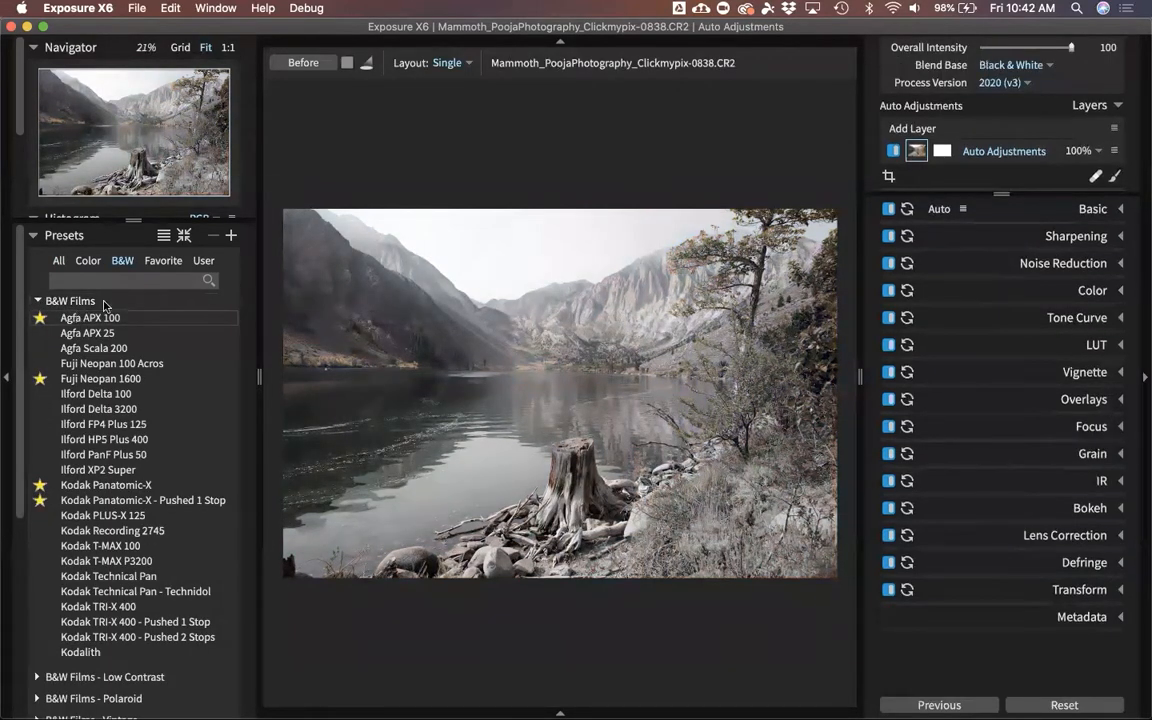
View the B&W Films presets as large and small thumbnails, and return to the plain text list
left_click(164, 238)
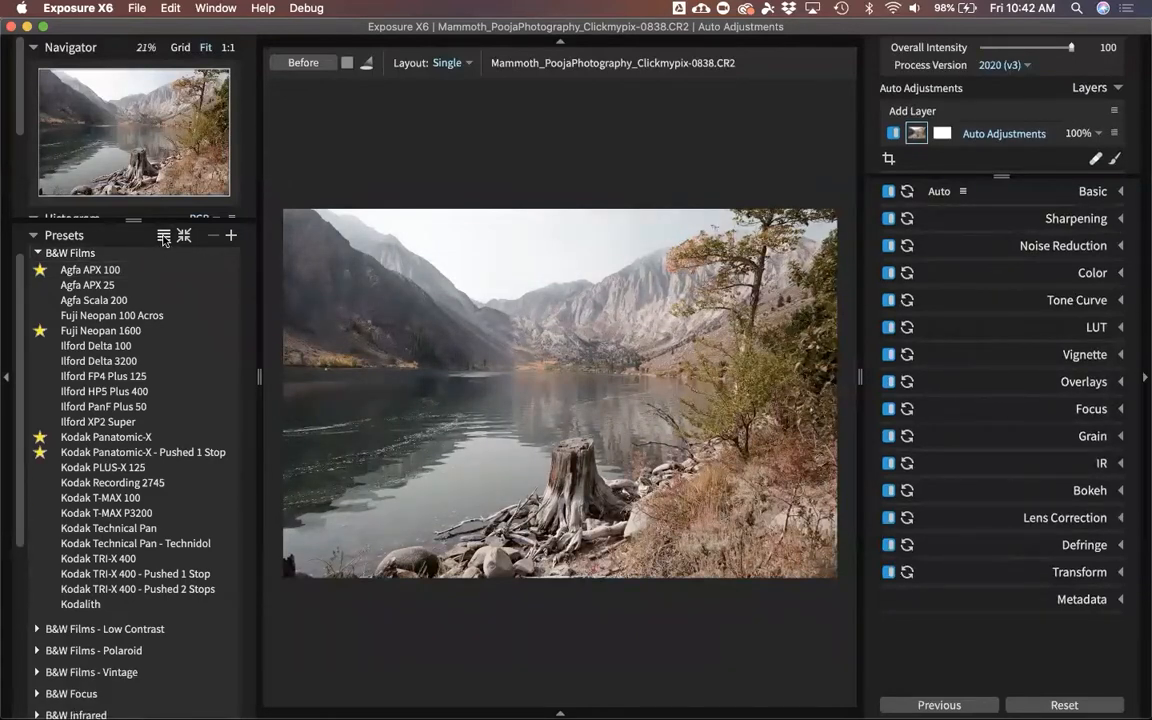
left_click(164, 236)
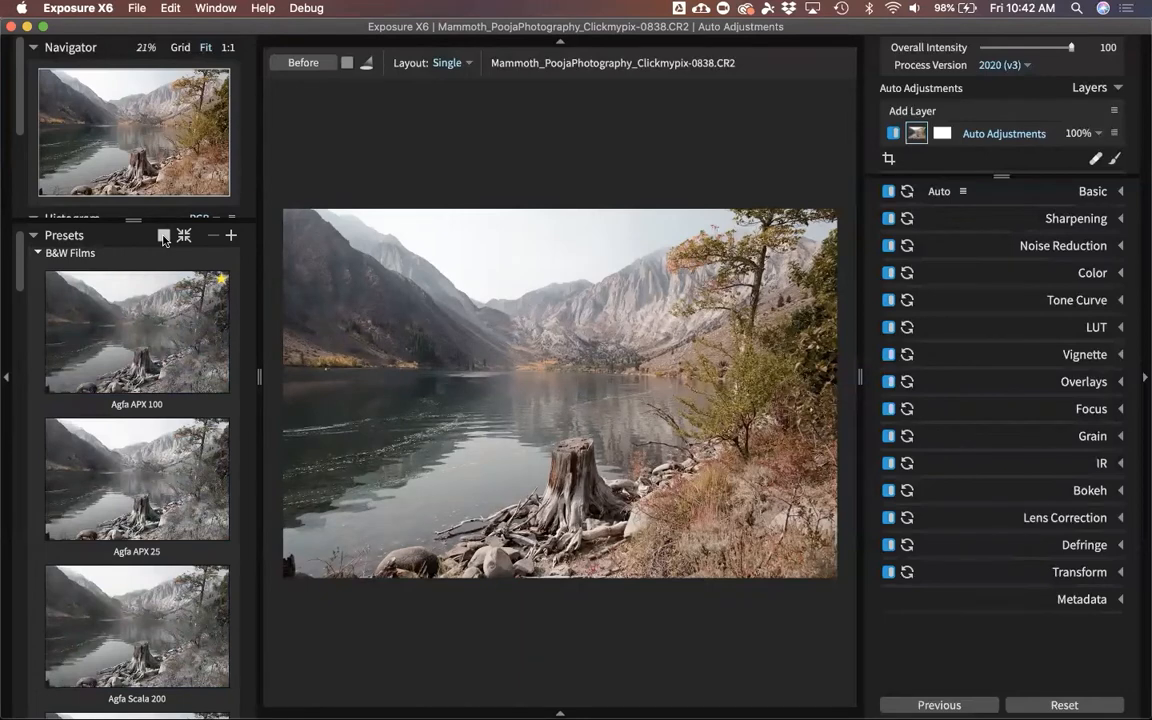
left_click(164, 236)
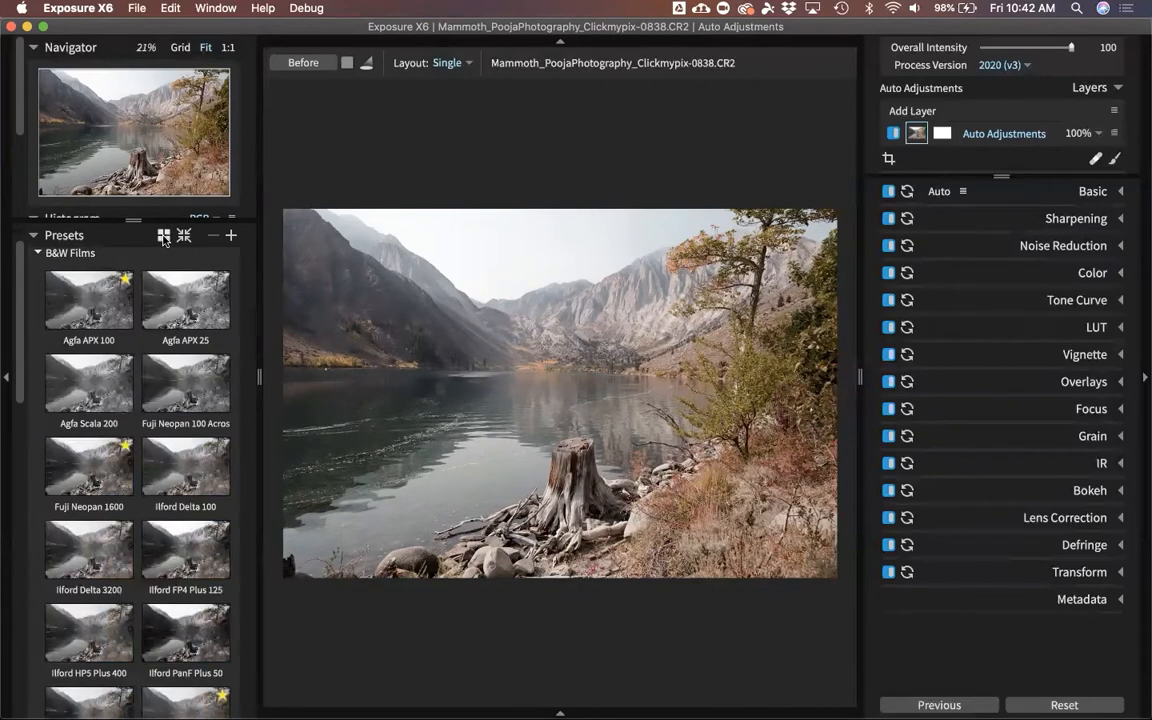
left_click(164, 237)
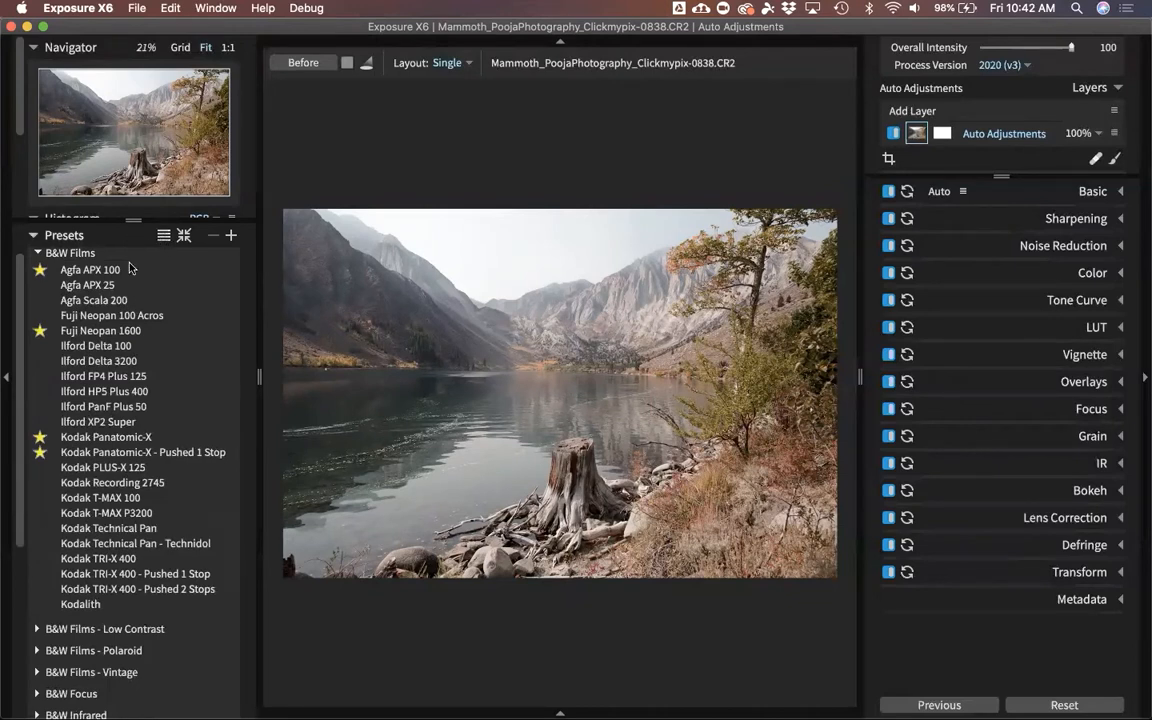
Try black-and-white film presets, applying Fuji Neopan 1600 directly to the Auto Adjustments layer, and undo it
left_click(105, 522)
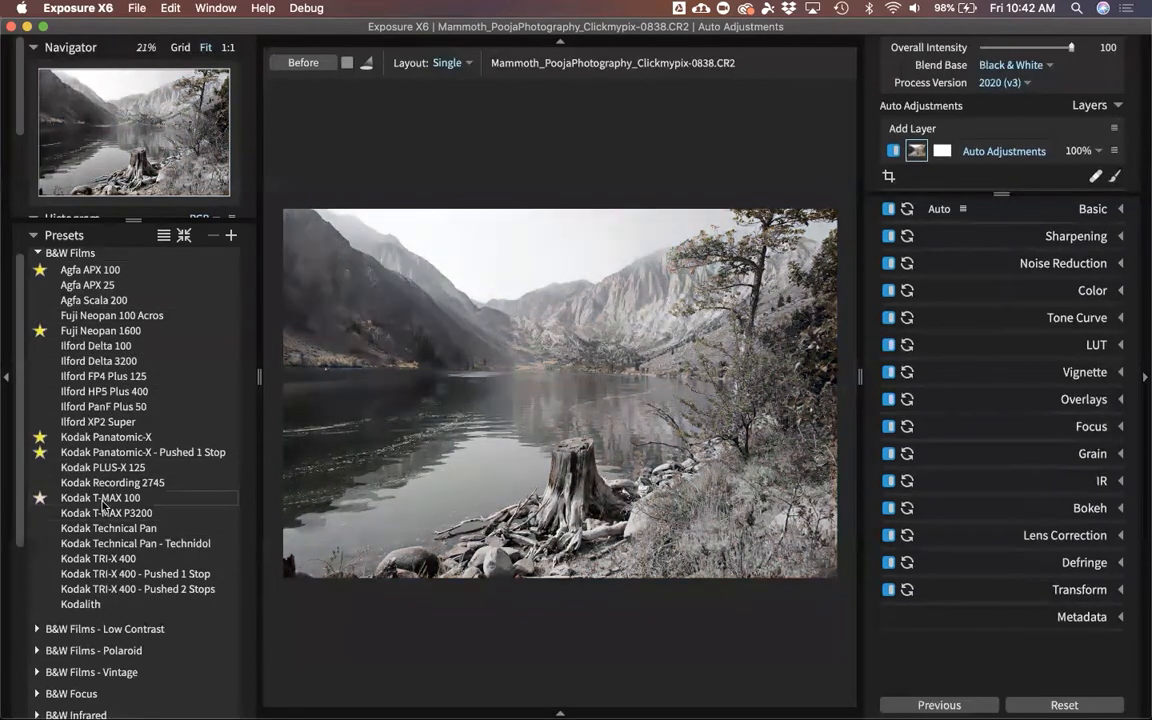
left_click(105, 498)
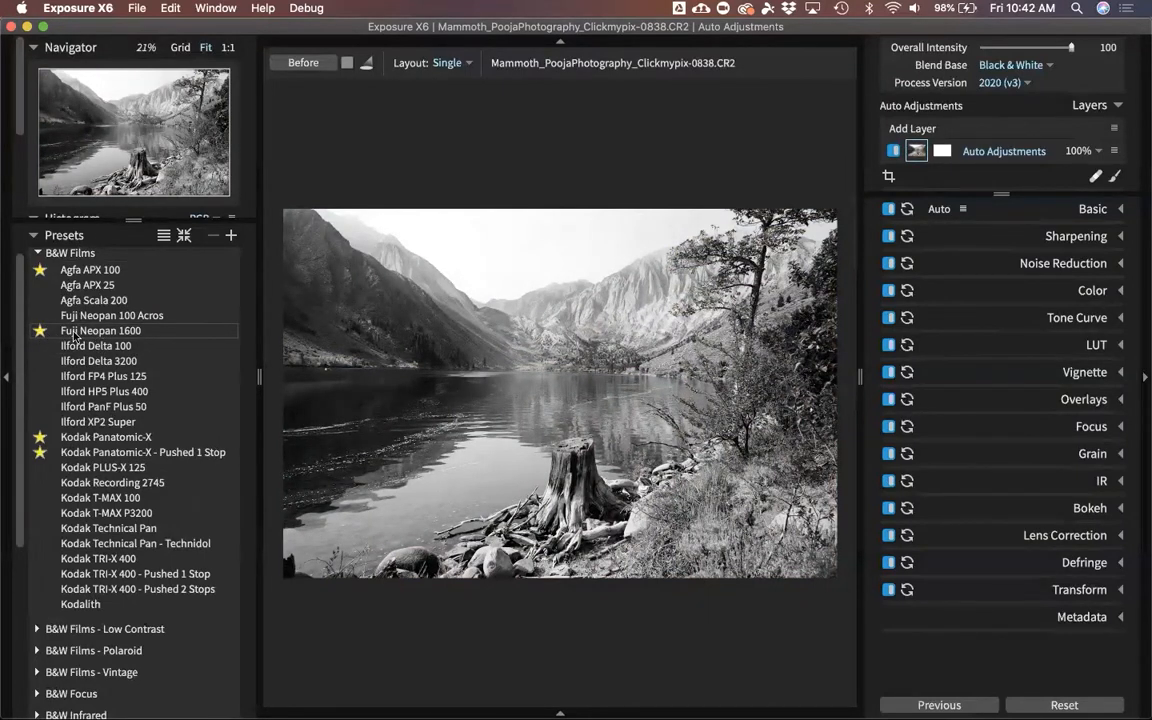
left_click(38, 336)
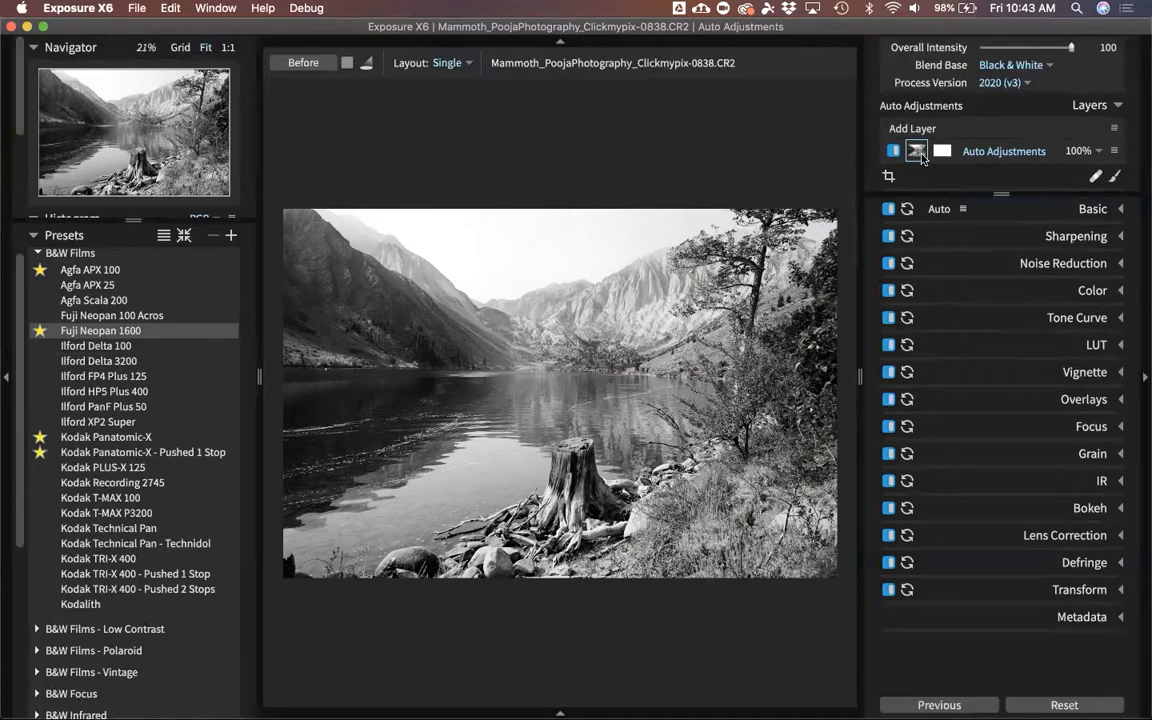
mouse_move(922, 158)
key("super+z")
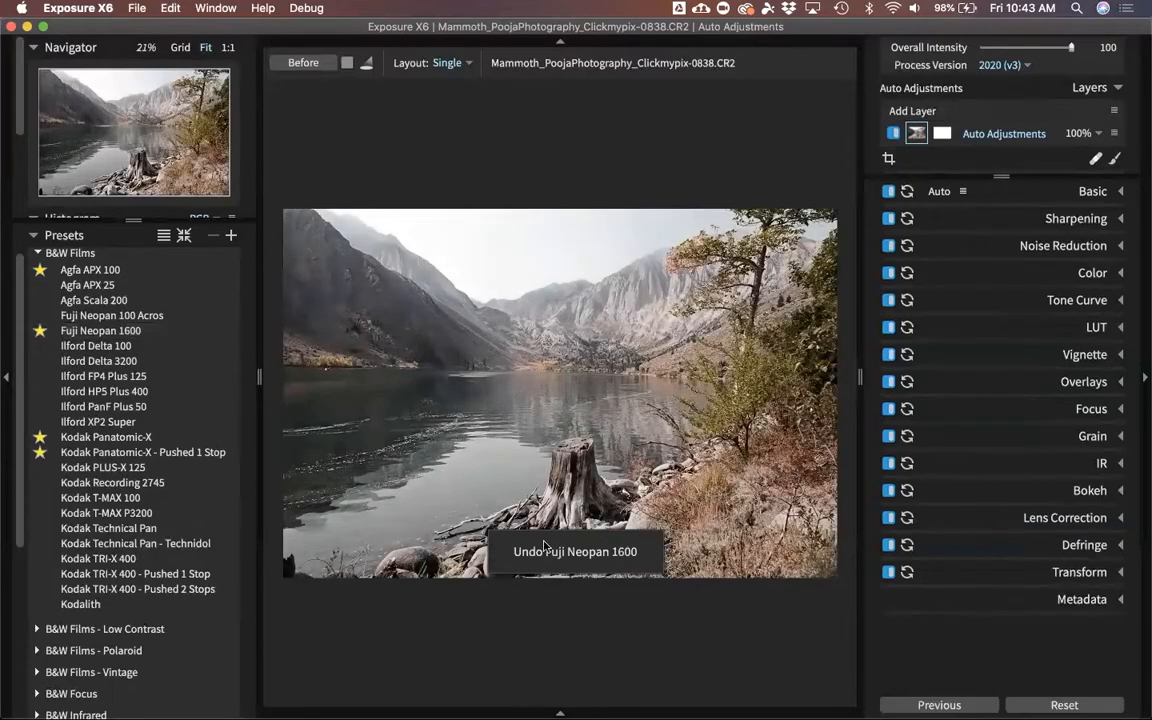
Add the Fuji Neopan 1600 preset as a new layer above Auto Adjustments, and set its opacity to 60
right_click(107, 330)
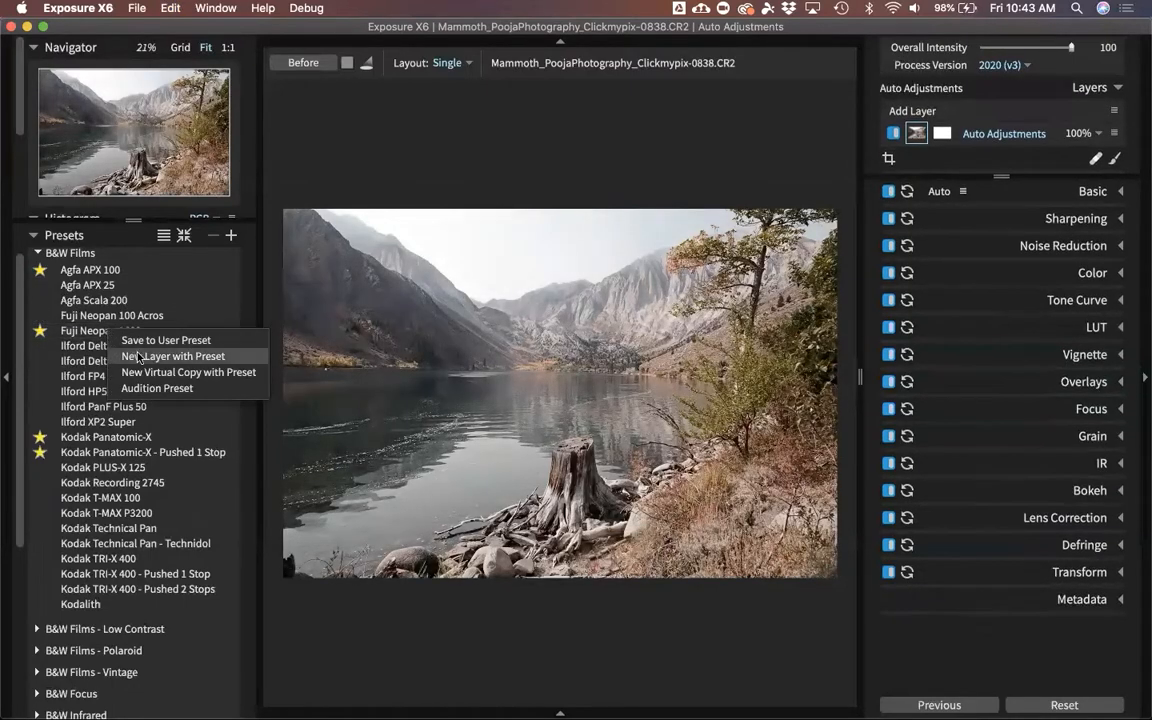
left_click(138, 357)
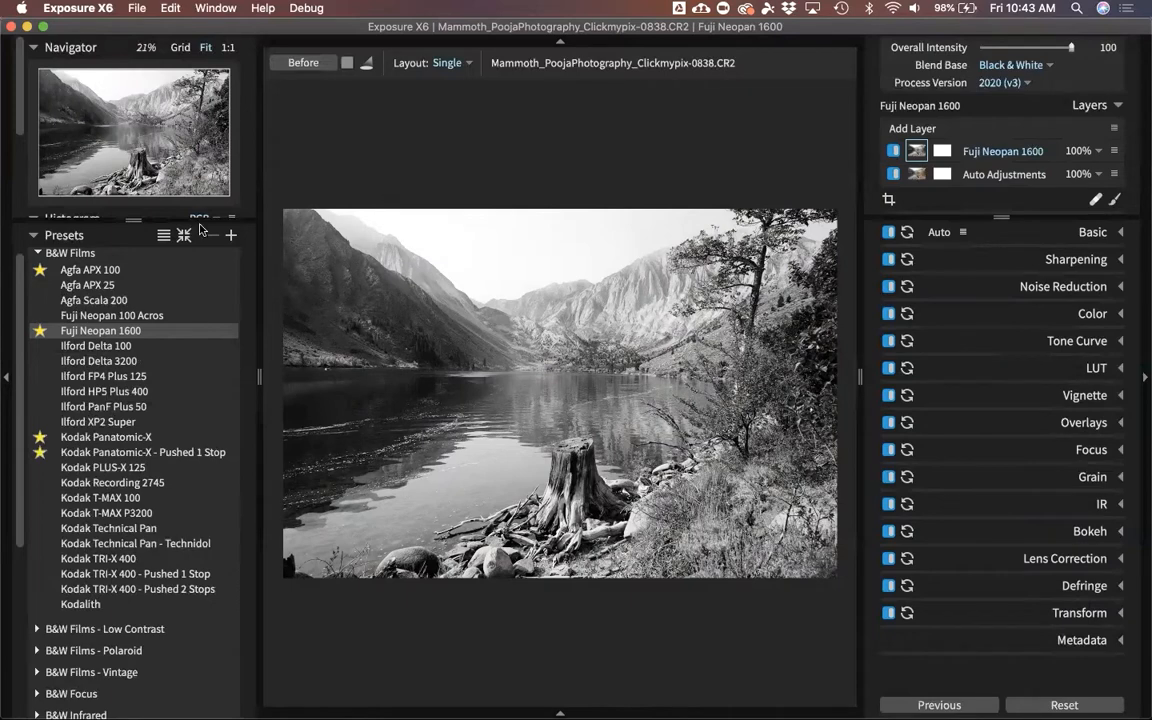
left_click(7, 248)
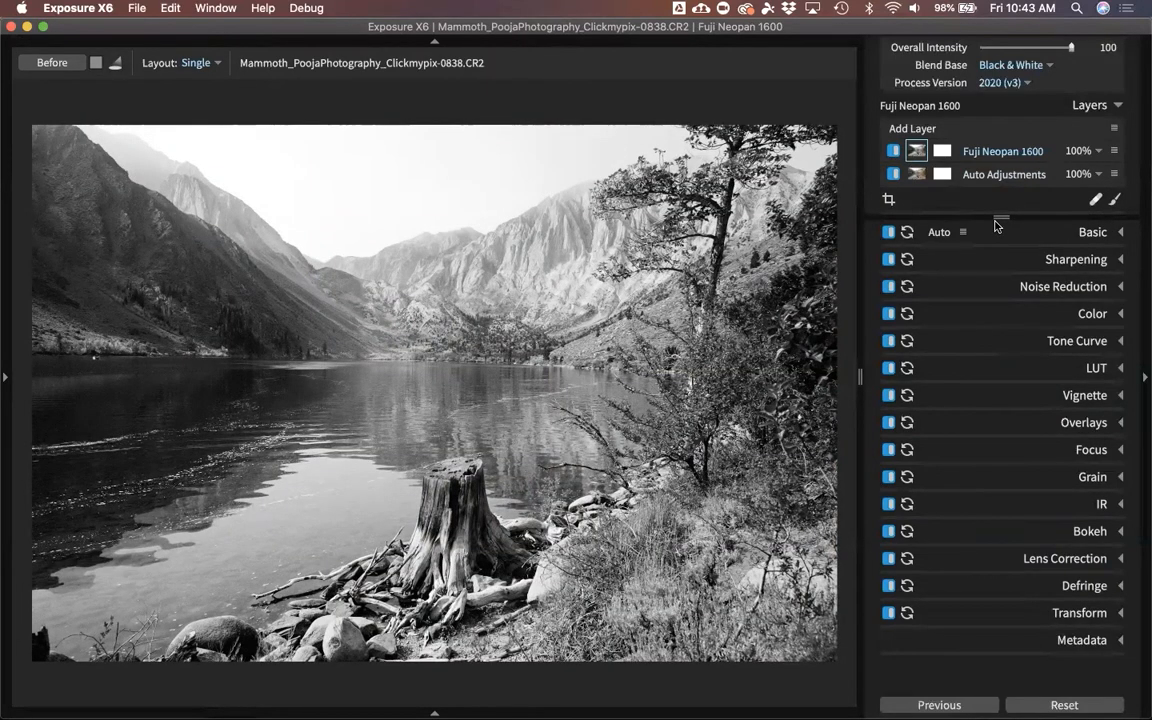
left_click(1098, 152)
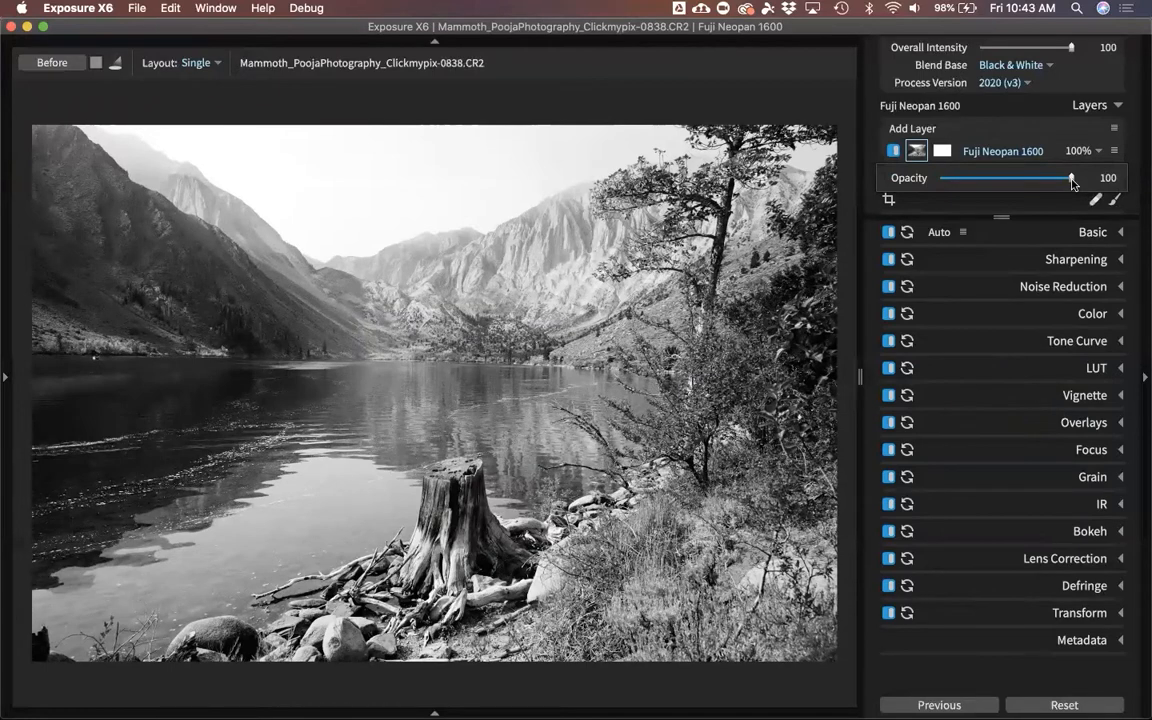
left_click_drag(1073, 183, 1020, 180)
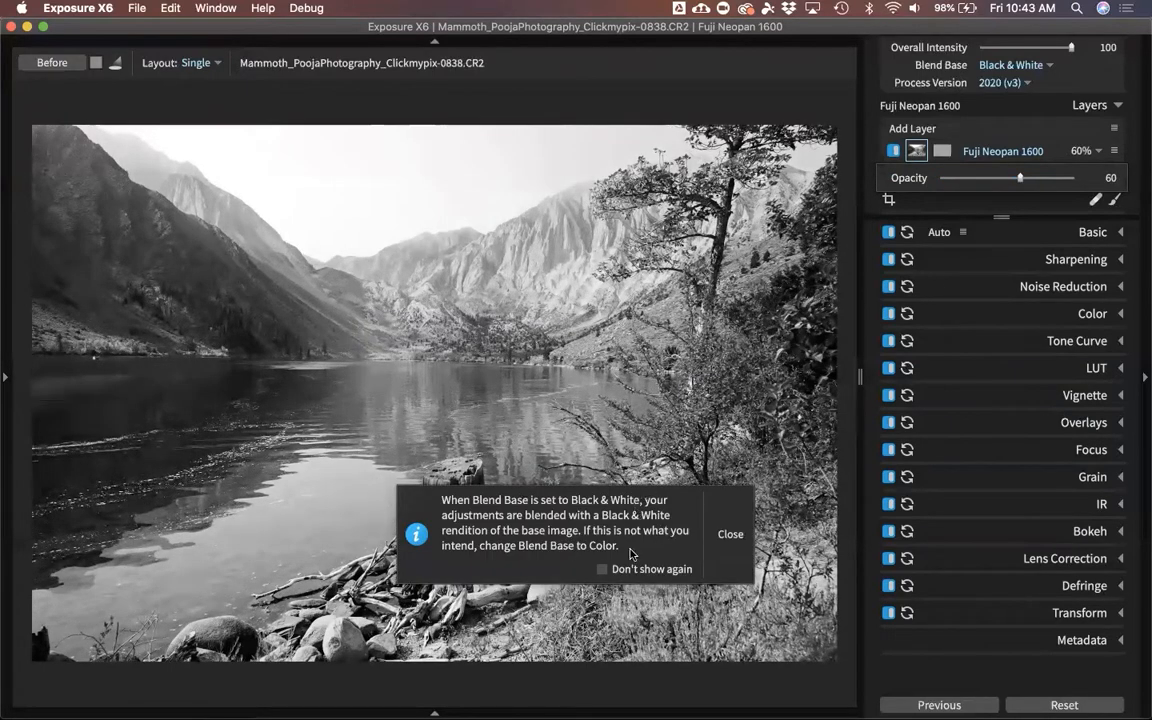
Dismiss the Blend Base notice and set the Fuji Neopan 1600 layer's opacity to 100
left_click(734, 538)
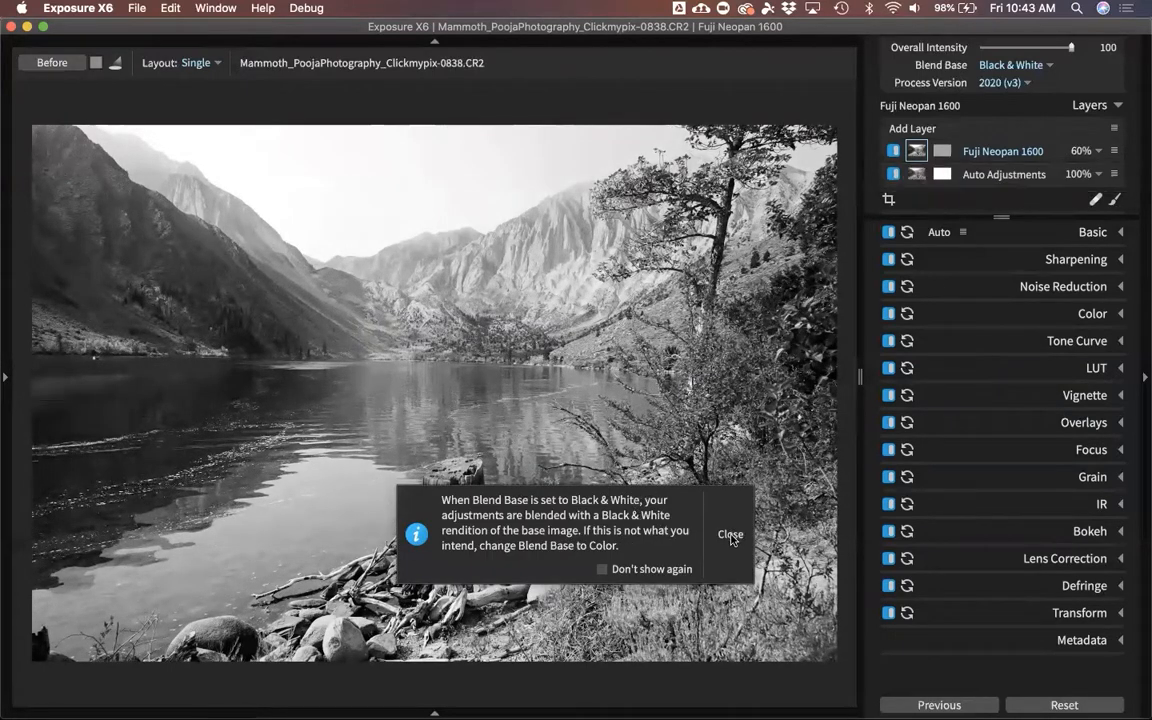
left_click(729, 537)
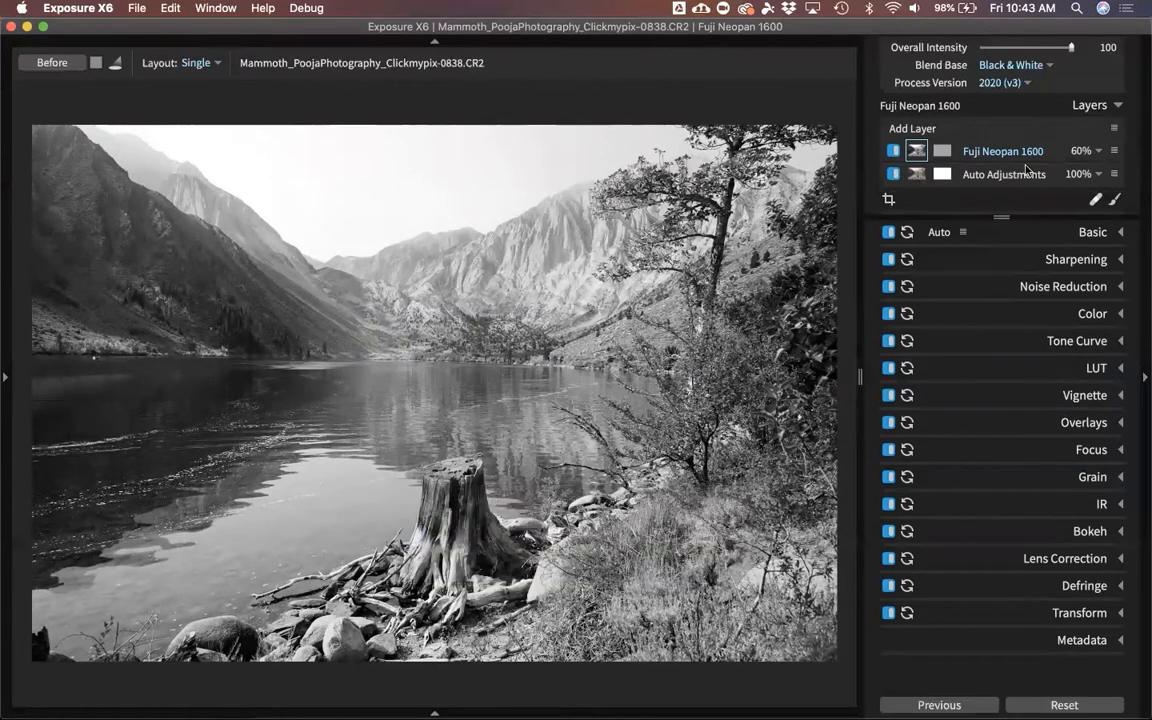
left_click(1098, 152)
left_click(1071, 179)
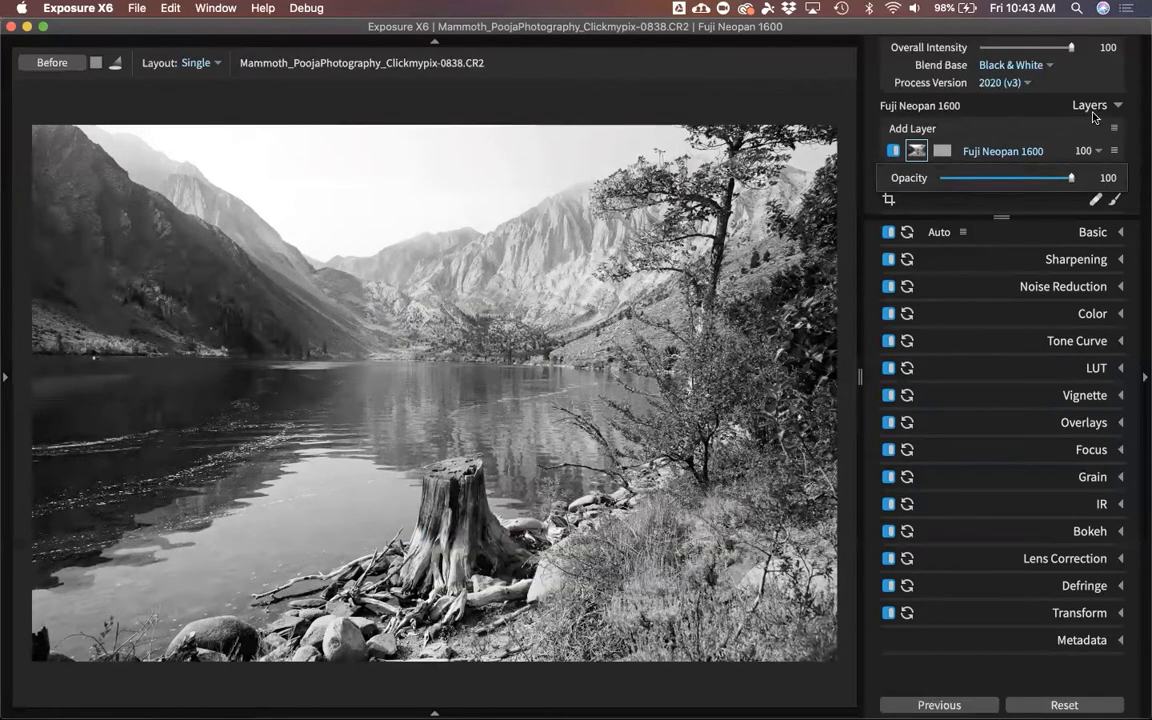
Switch the Blend Base to Color, and try the Fuji Neopan 1600 layer at 16 and 35 opacity before restoring 100
left_click(1041, 70)
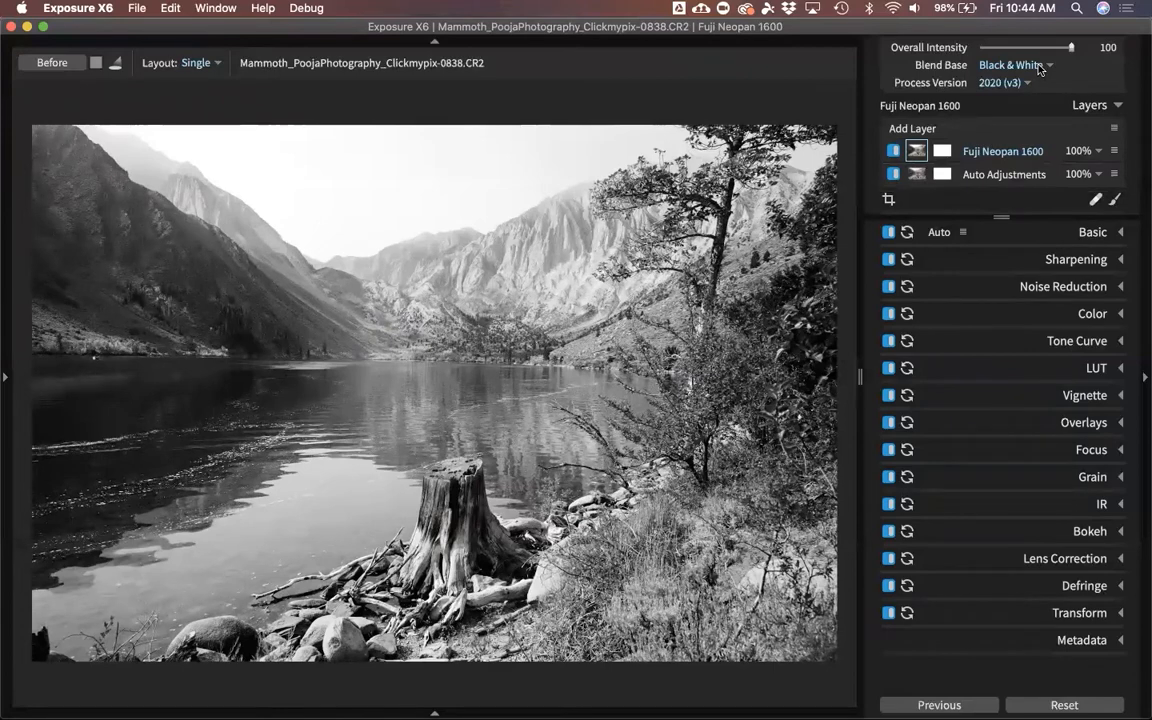
left_click(1041, 66)
left_click(1047, 108)
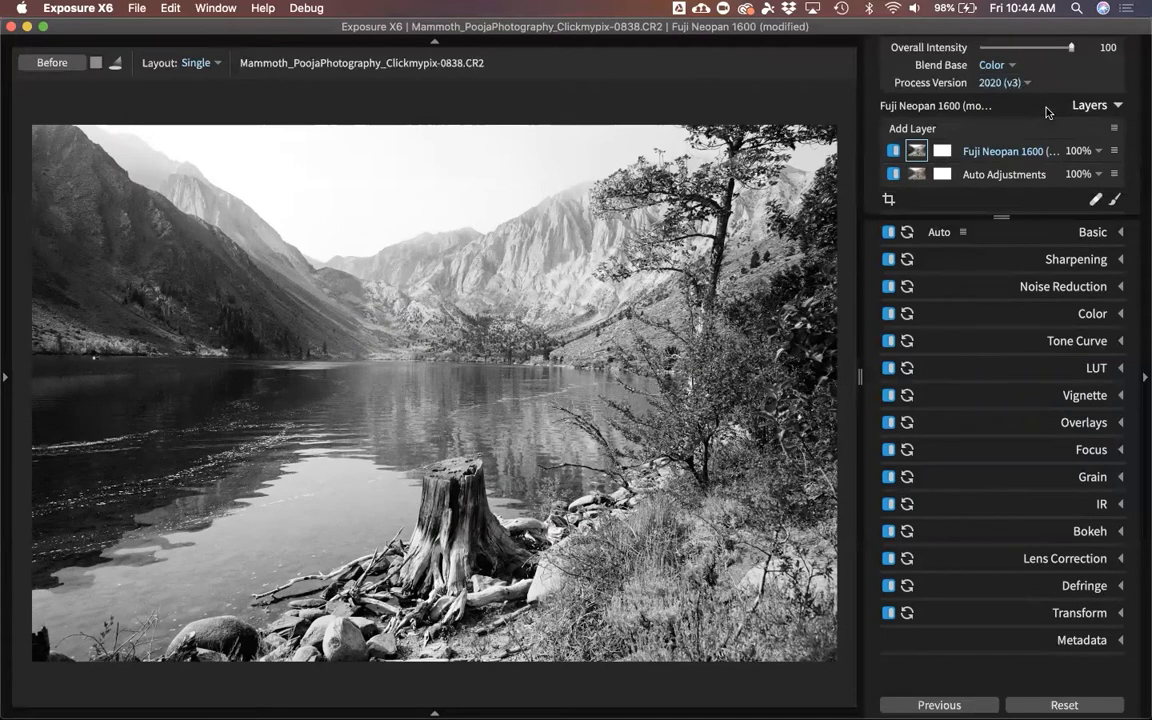
left_click(1099, 152)
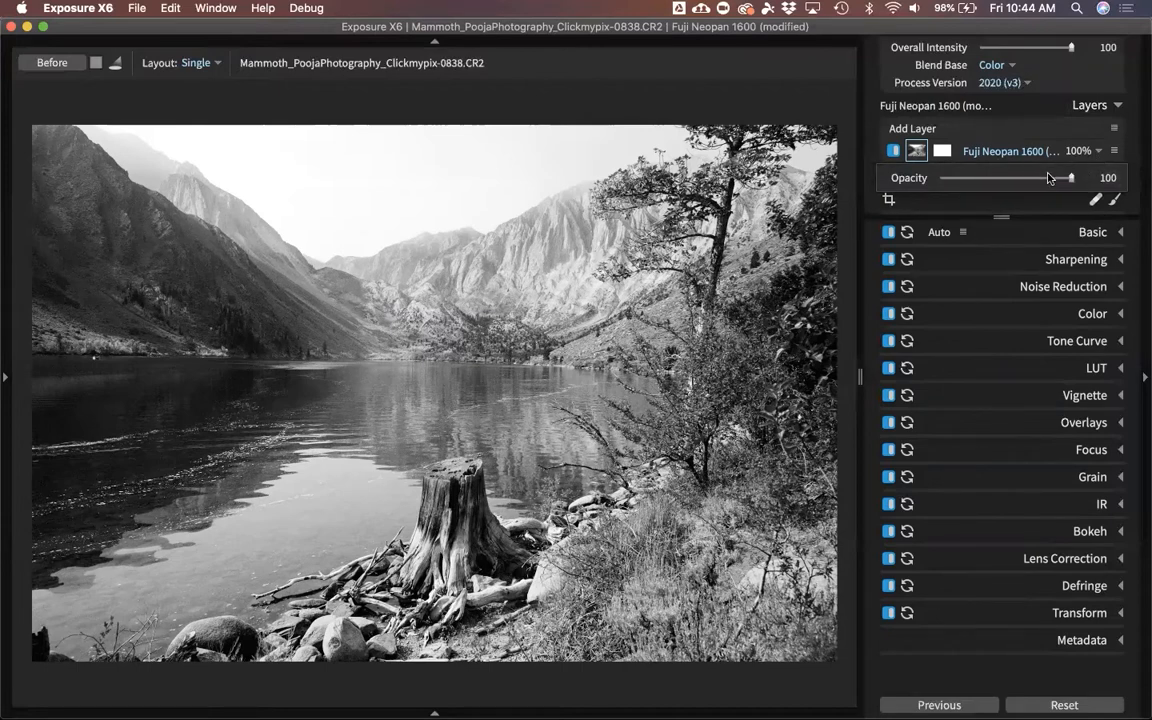
left_click_drag(1073, 178, 965, 180)
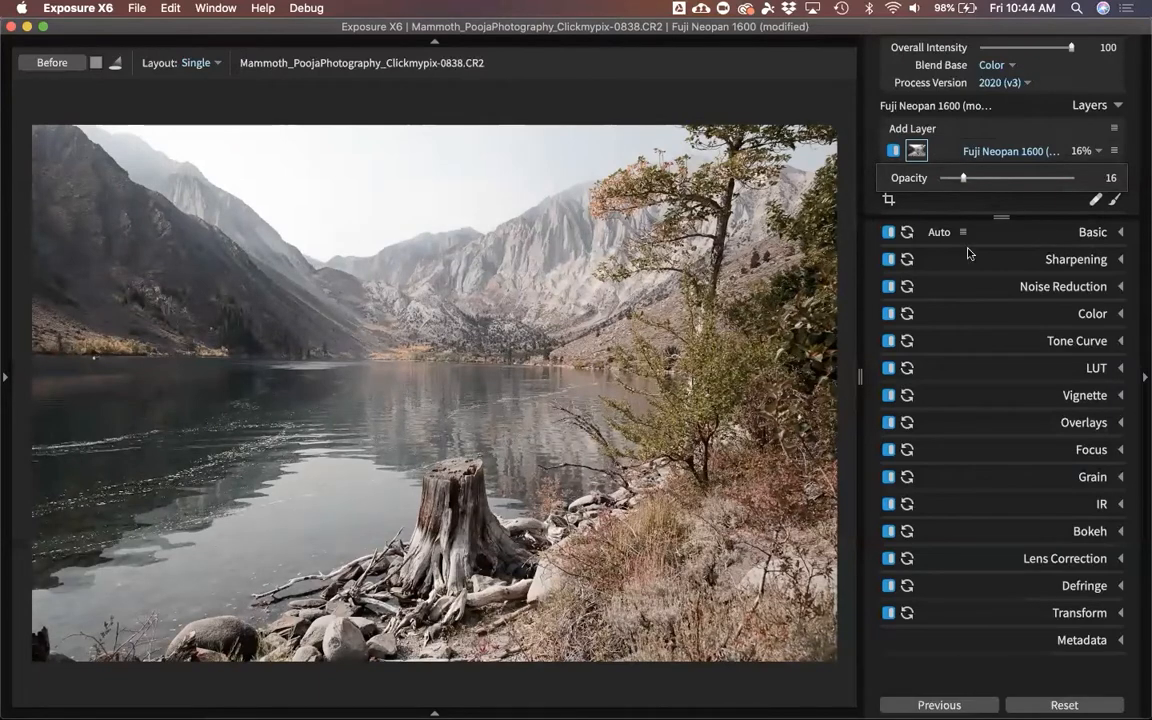
left_click_drag(969, 185, 987, 186)
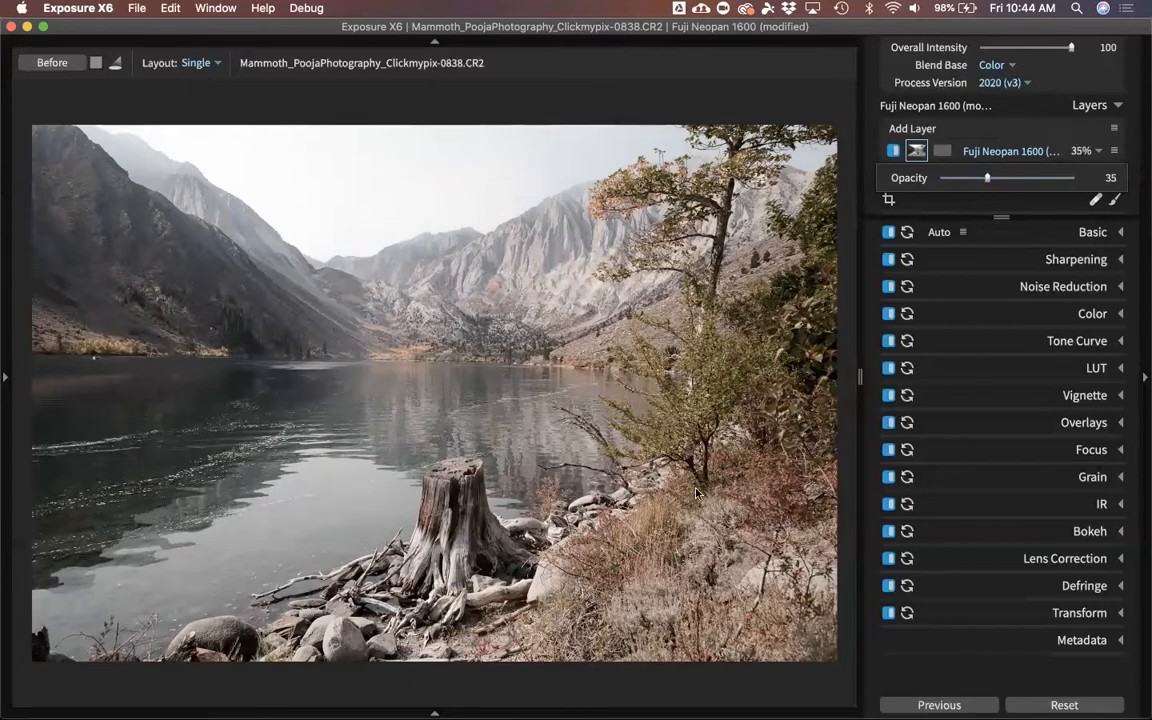
left_click_drag(987, 181, 1072, 181)
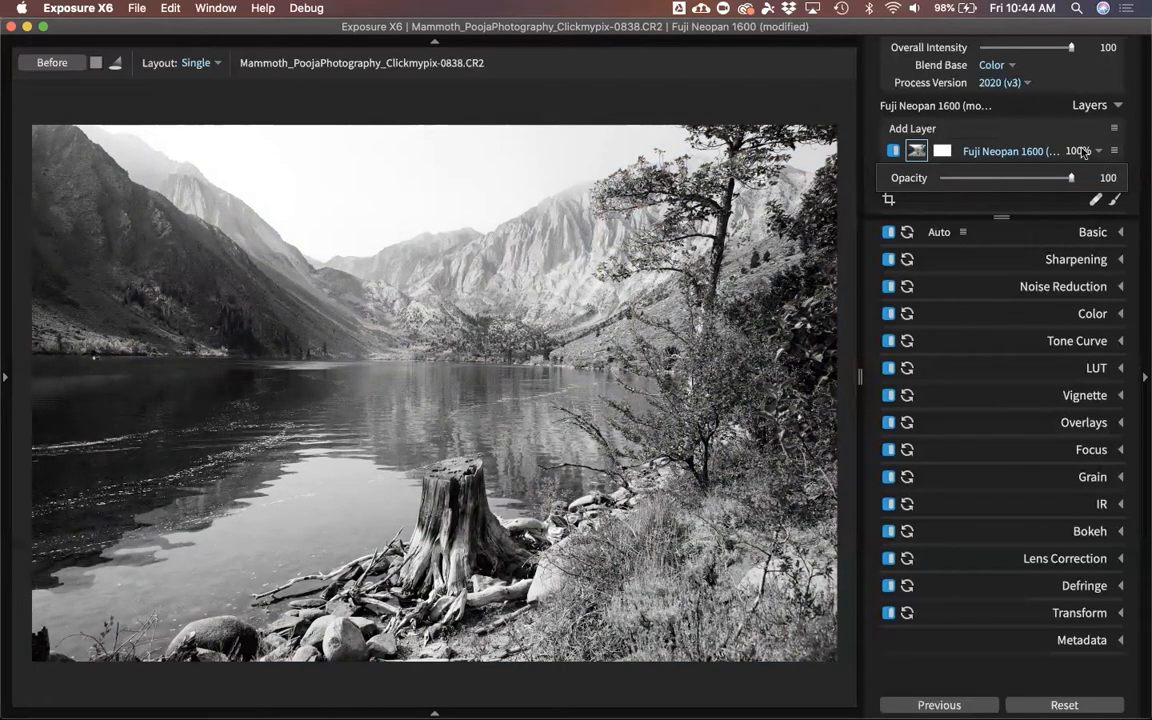
Switch the Blend Base back to Black & White, and try the Fuji Neopan 1600 layer at 0 opacity before restoring 100
left_click(1007, 67)
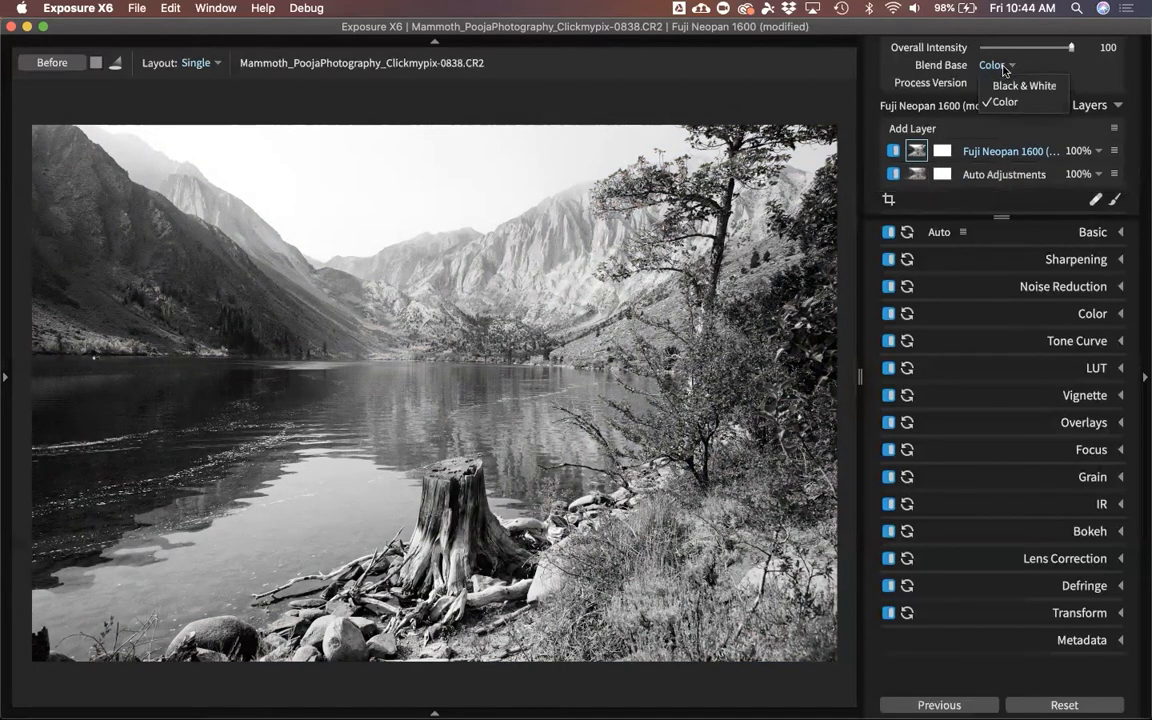
left_click(1008, 89)
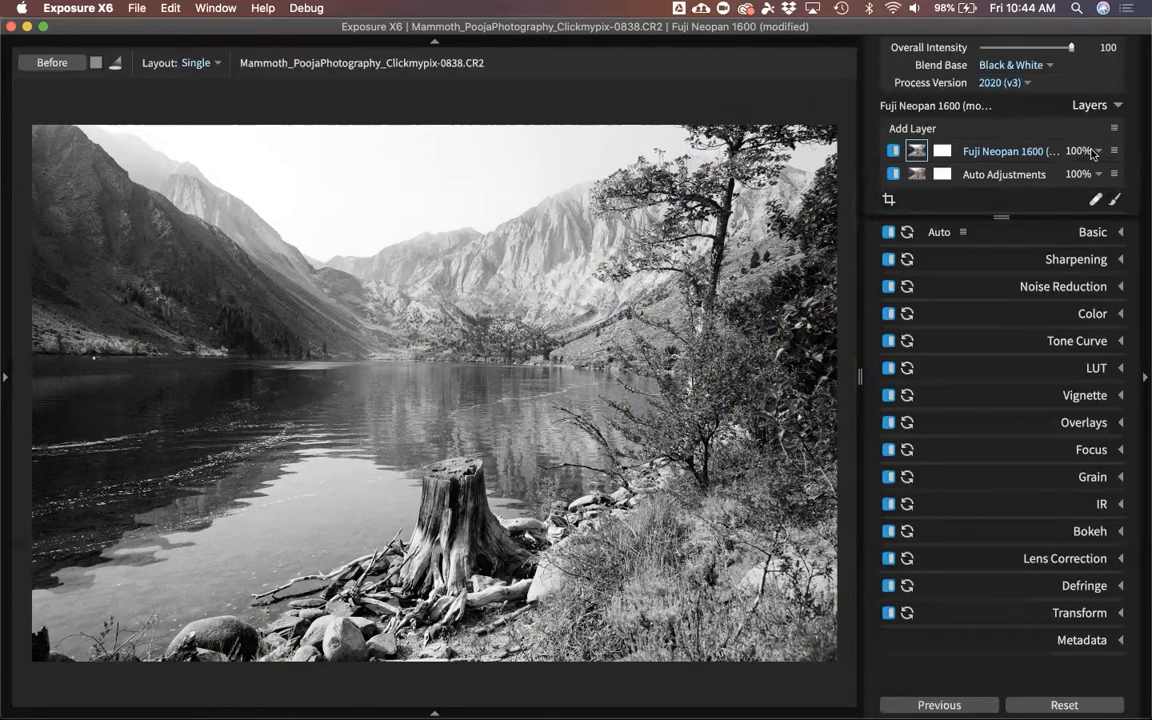
mouse_move(1066, 165)
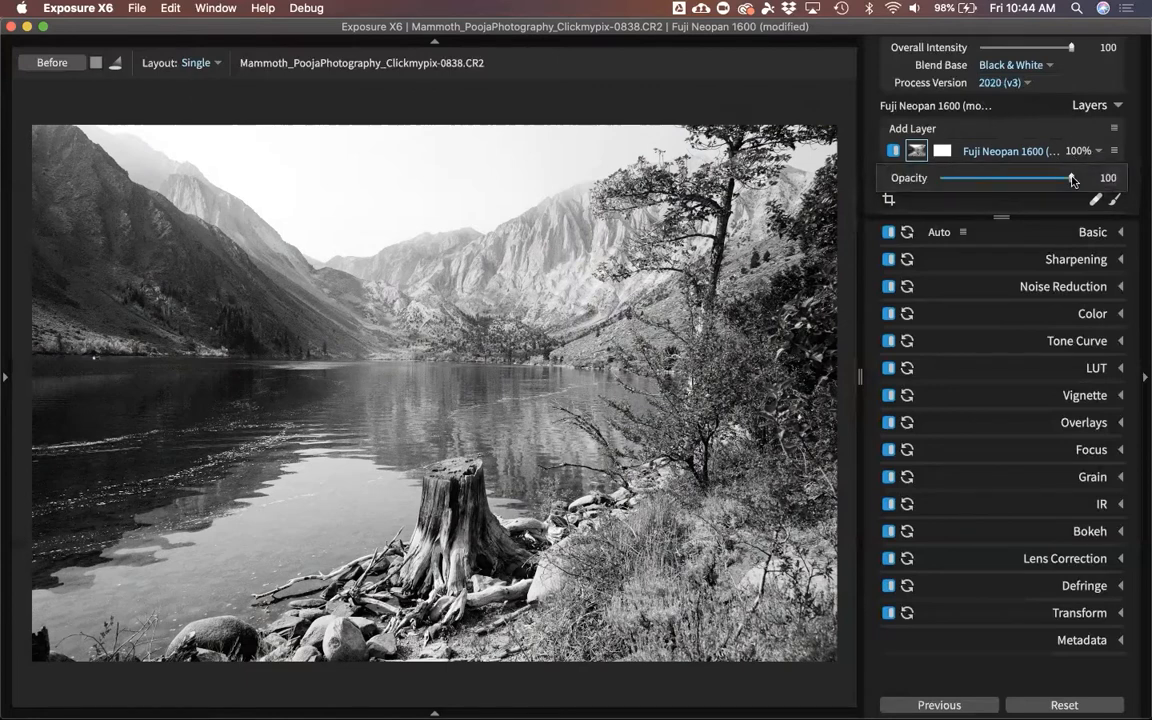
left_click_drag(1072, 180, 941, 180)
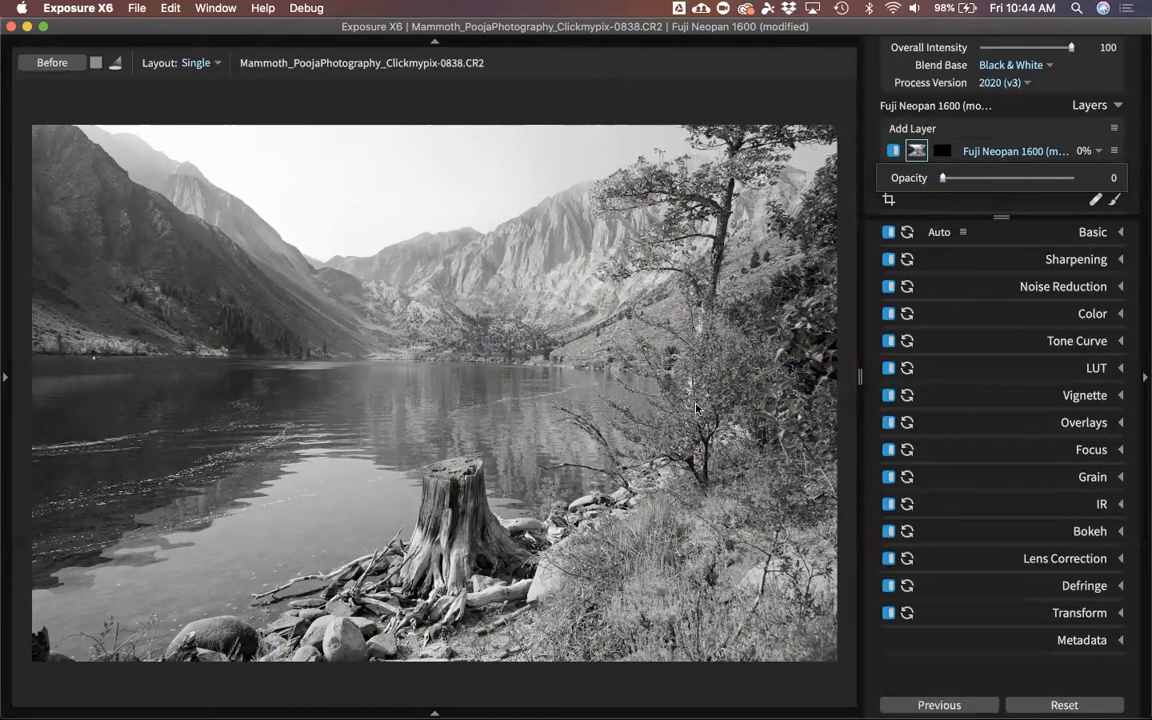
left_click(1105, 233)
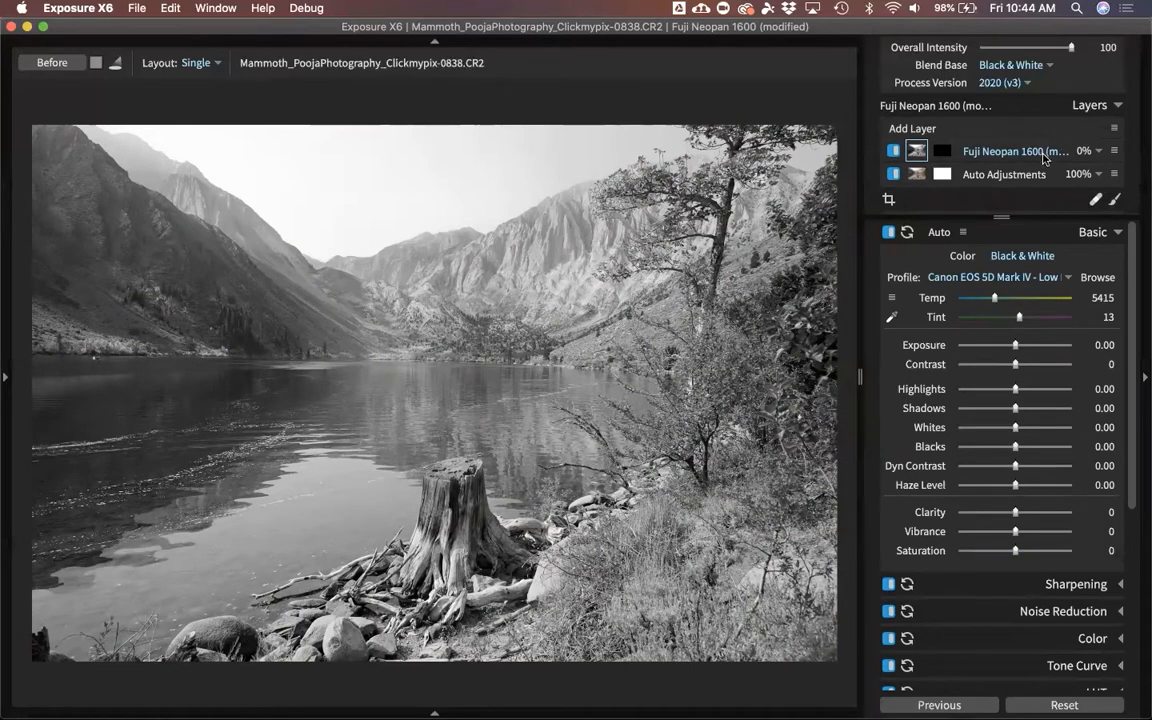
left_click(1086, 151)
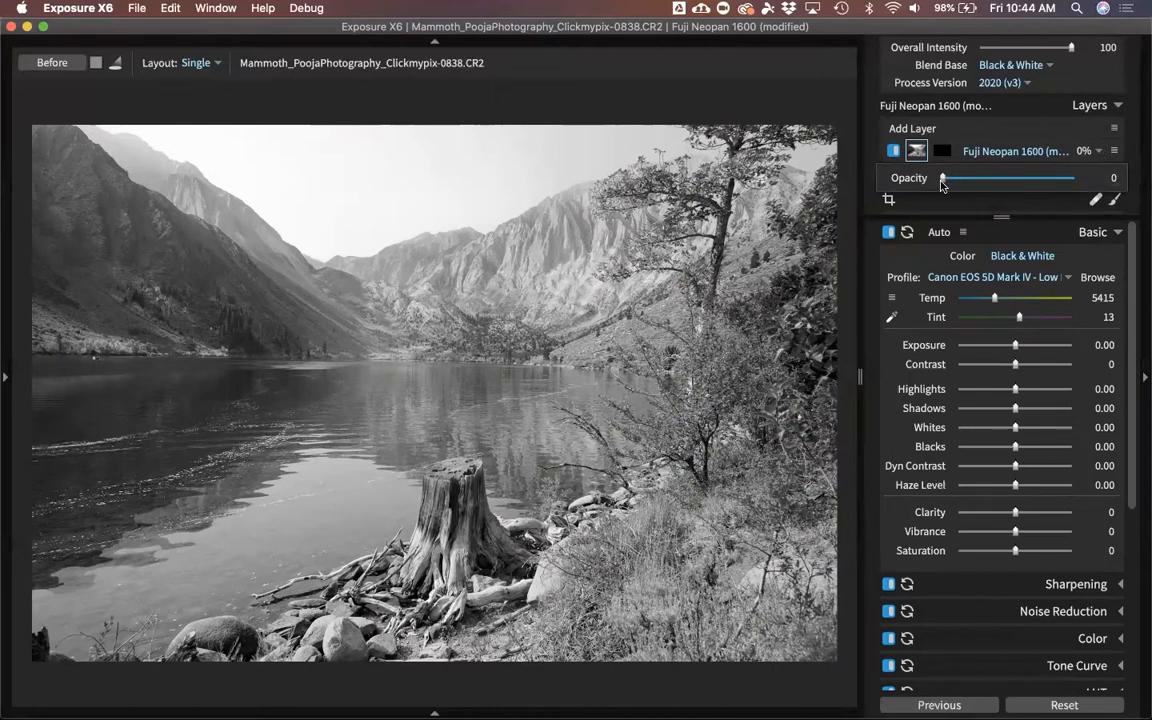
left_click_drag(942, 184, 1131, 202)
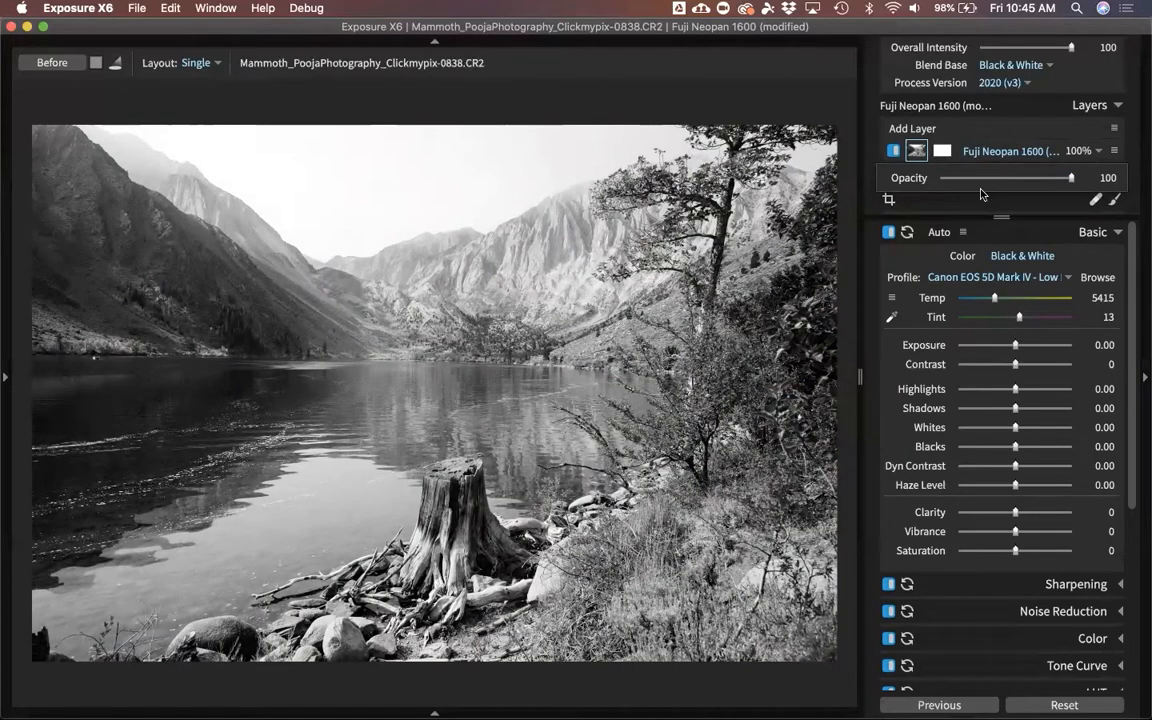
left_click(925, 128)
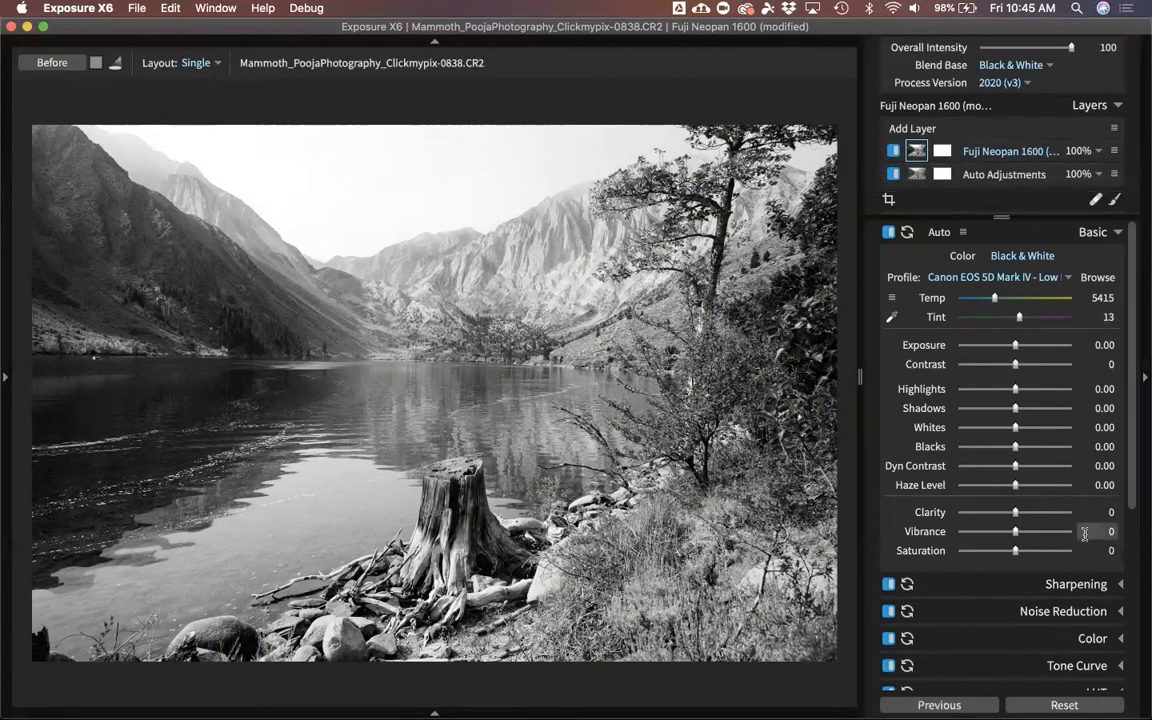
Compare the Color and Basic settings of the Fuji Neopan 1600 and Auto Adjustments layers, including their Color or Black & White mode
left_click(1096, 236)
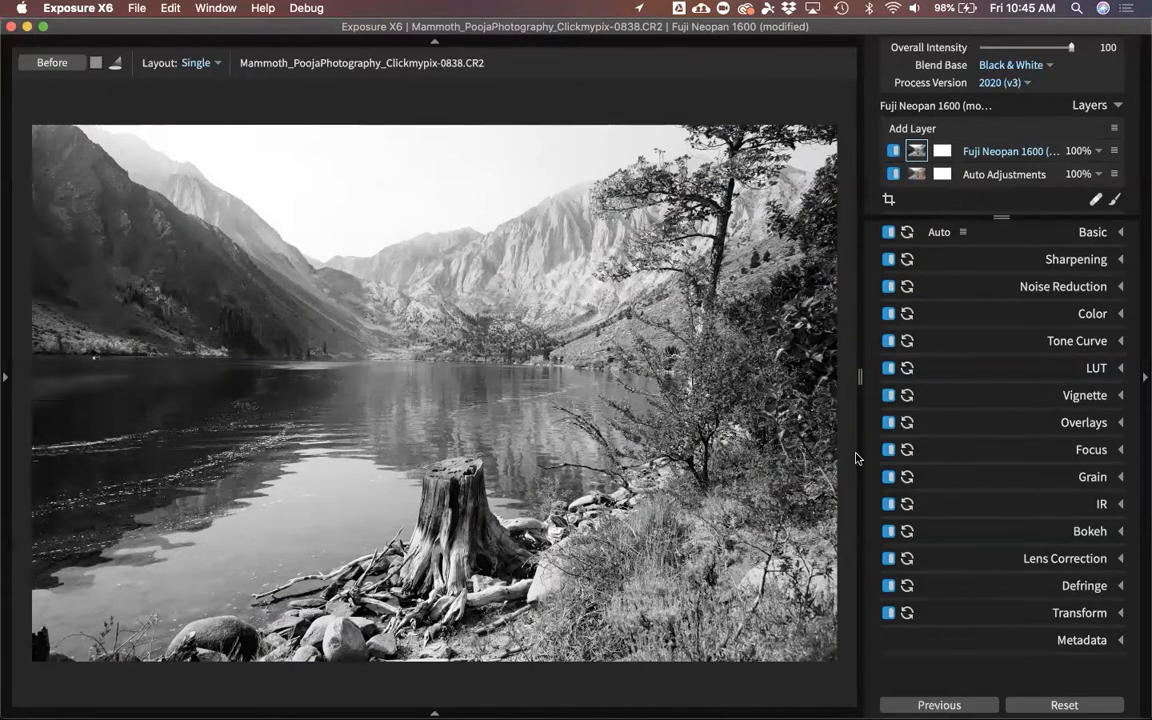
left_click(1095, 308)
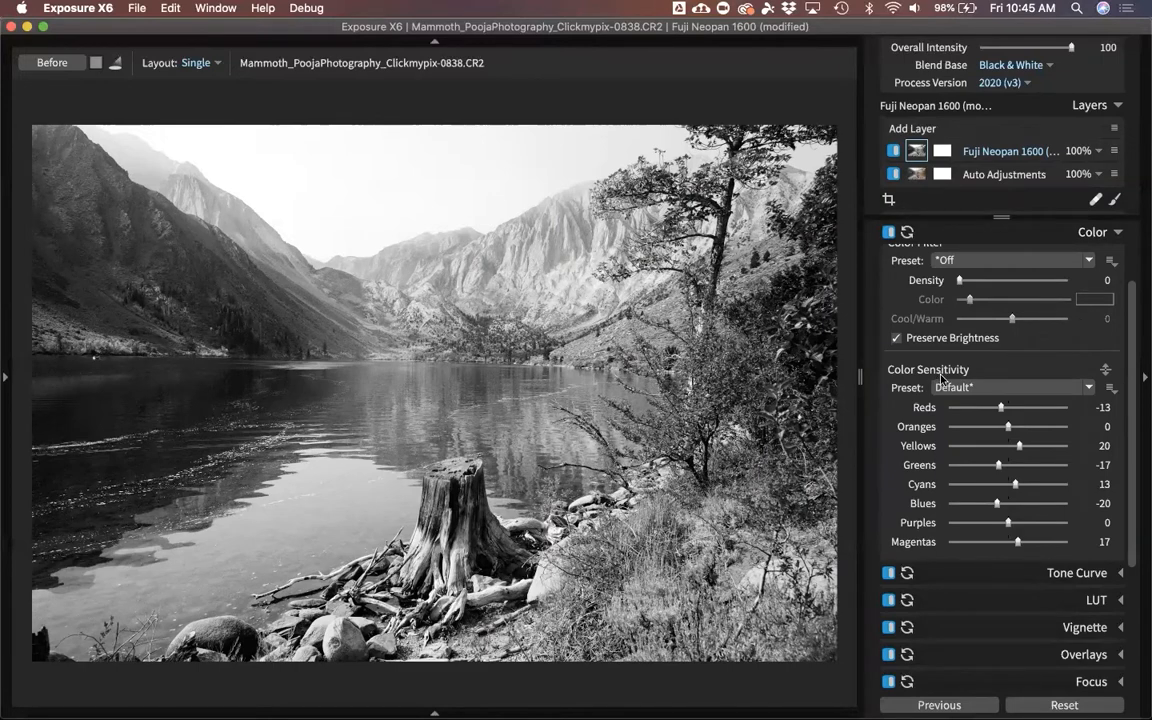
left_click(990, 176)
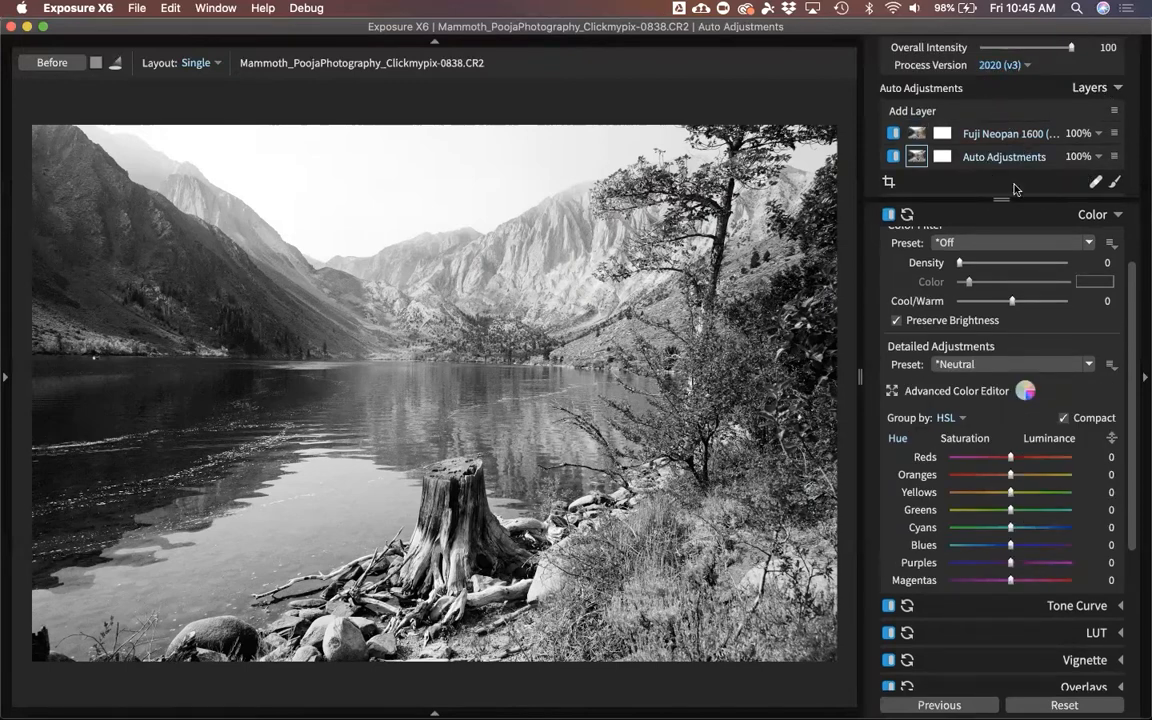
scroll(1062, 272, "up", 3)
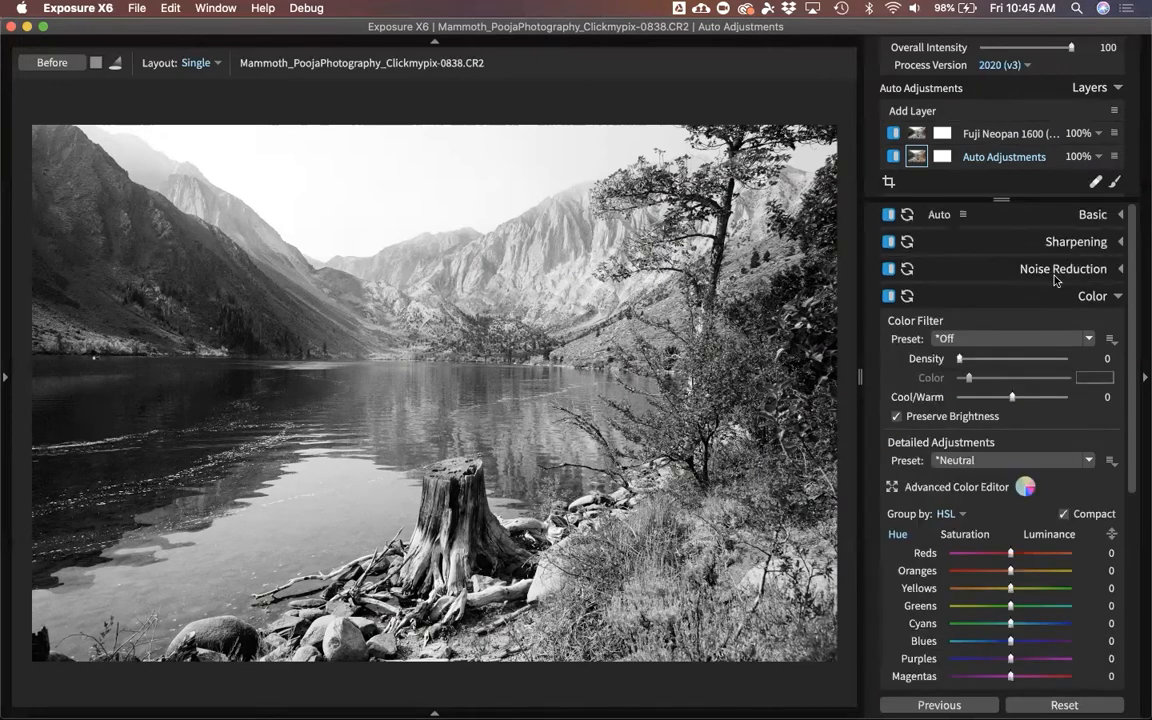
left_click(1060, 214)
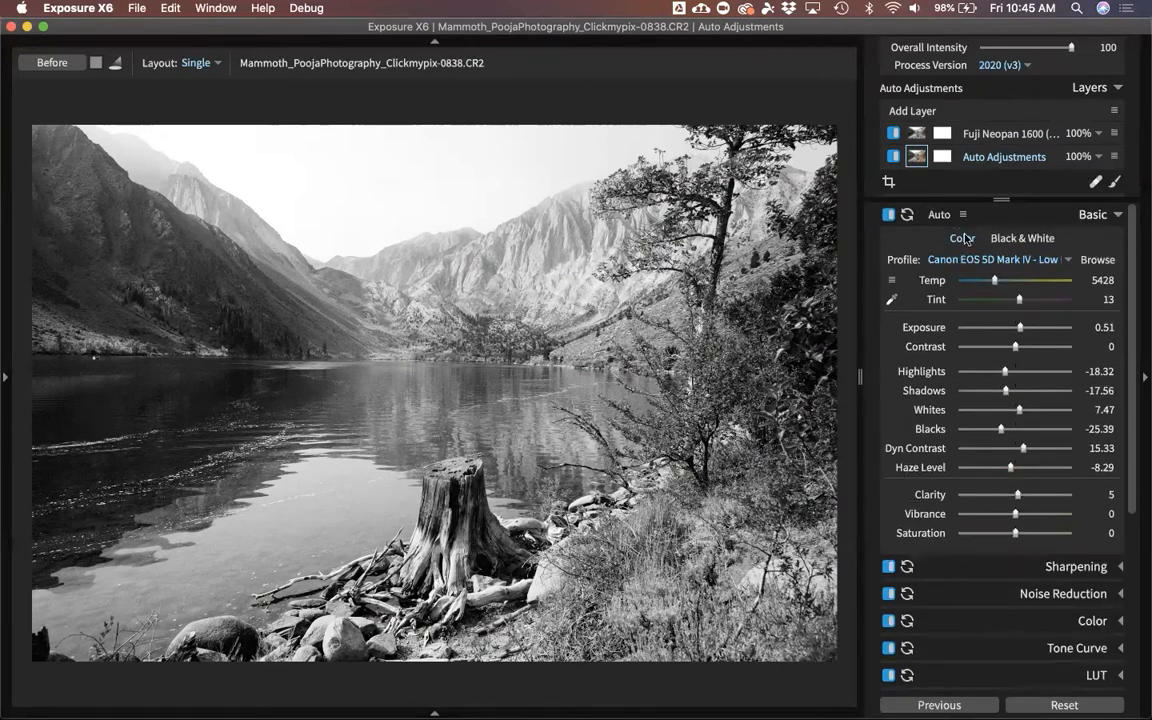
left_click(898, 129)
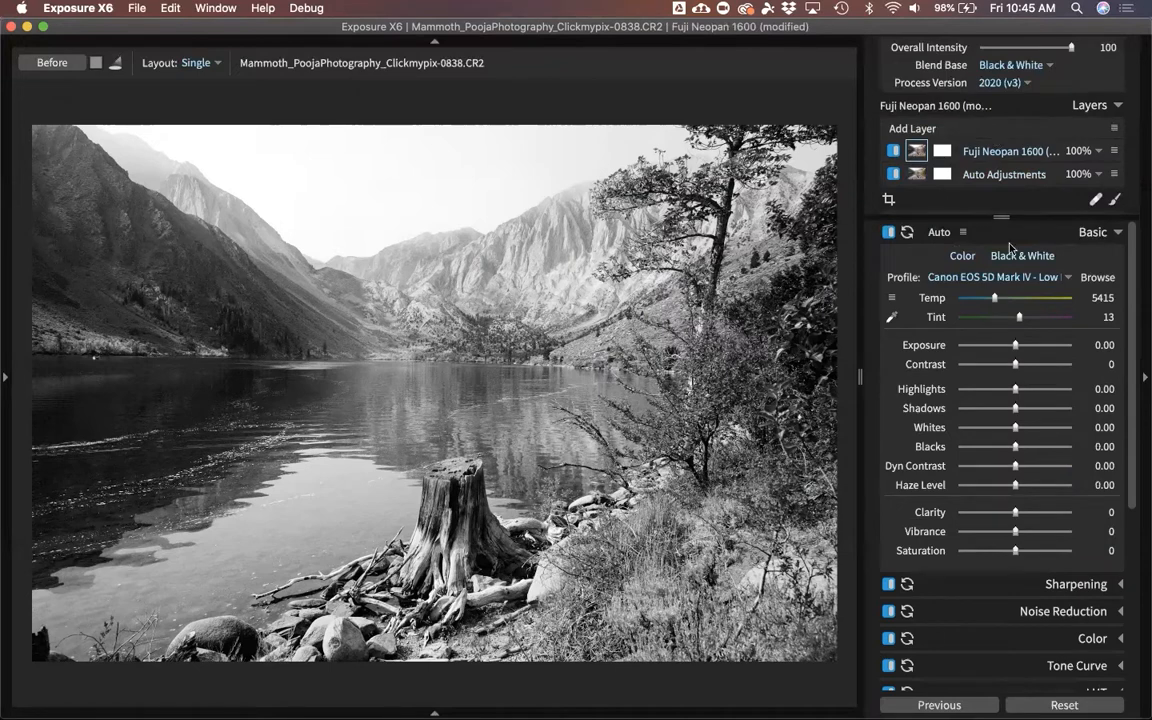
Examine the Fuji Neopan 1600 layer's Color Sensitivity against the Auto Adjustments layer's HSL controls, and return to the Fuji Neopan 1600 layer
left_click(1099, 240)
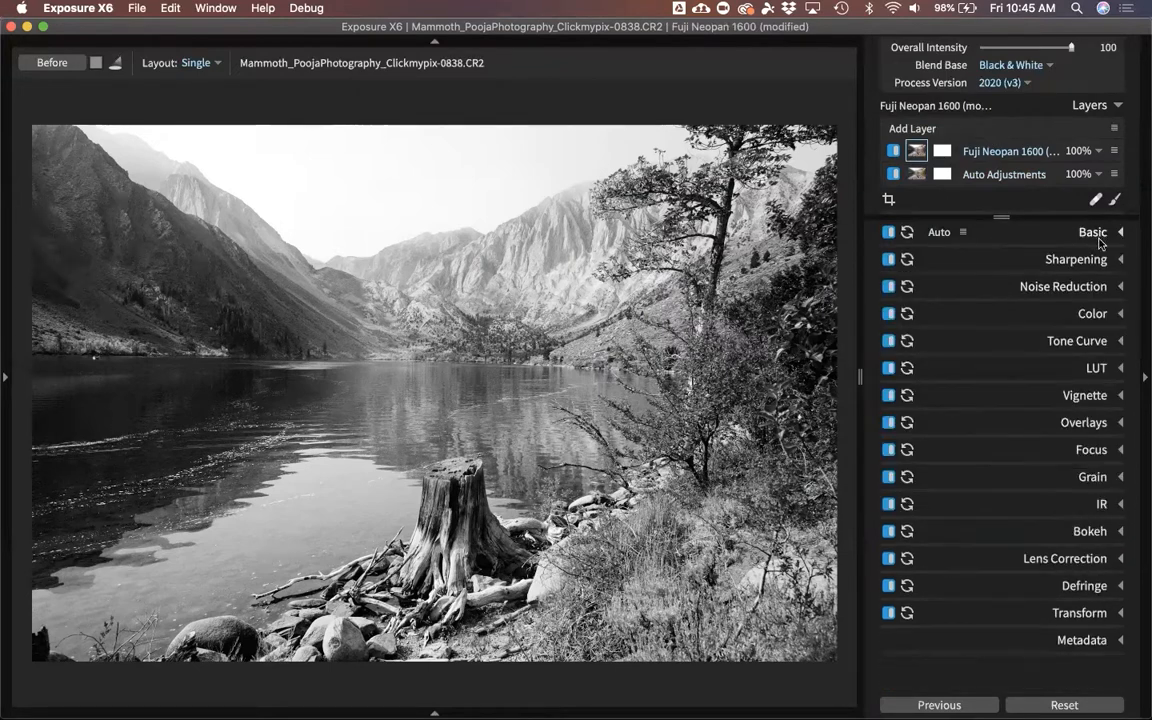
left_click(1092, 313)
scroll(1037, 328, "down", 2)
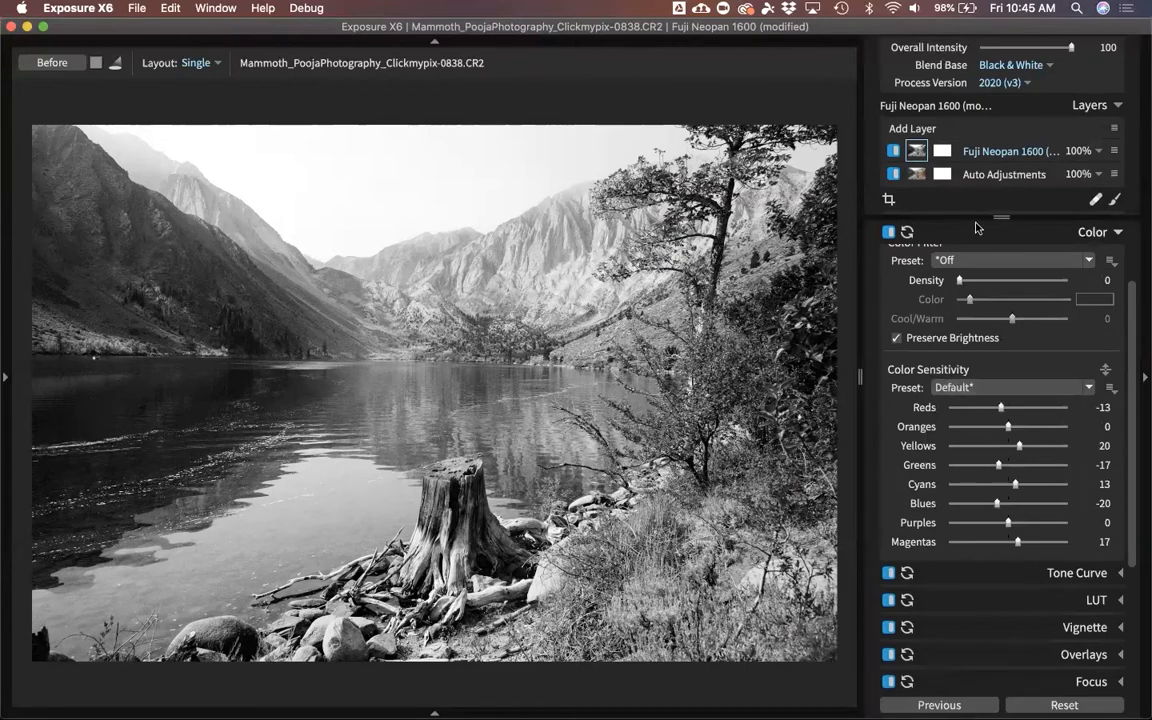
left_click(996, 176)
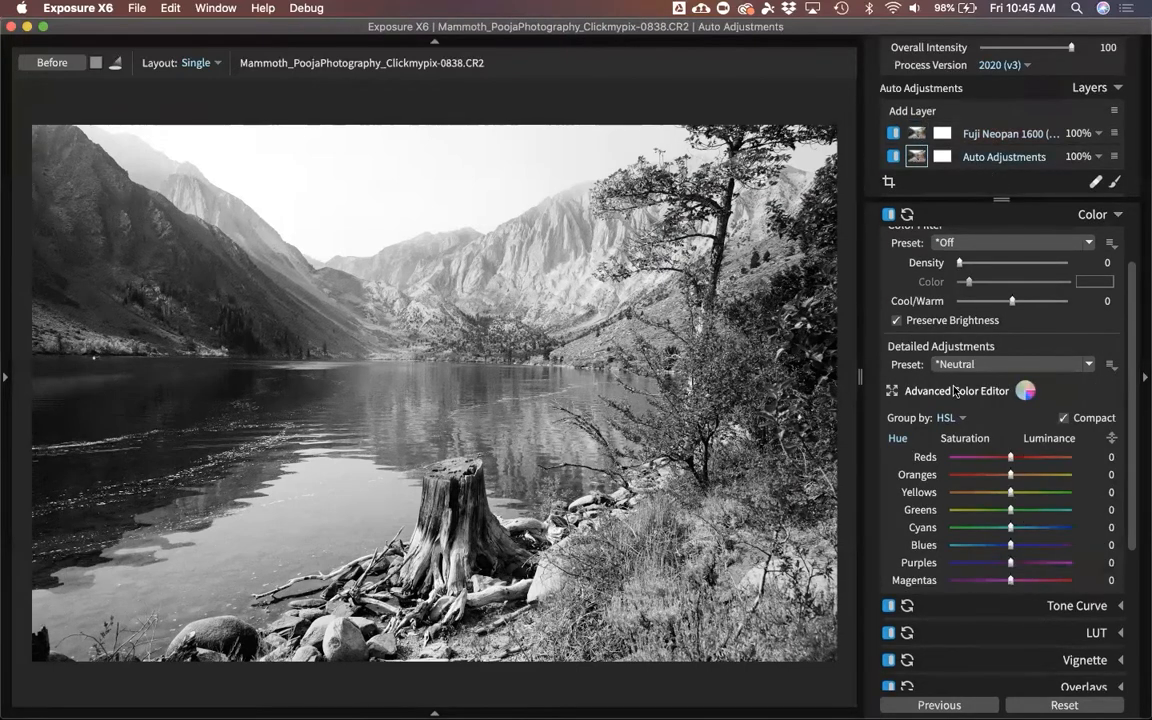
scroll(986, 320, "up", 1)
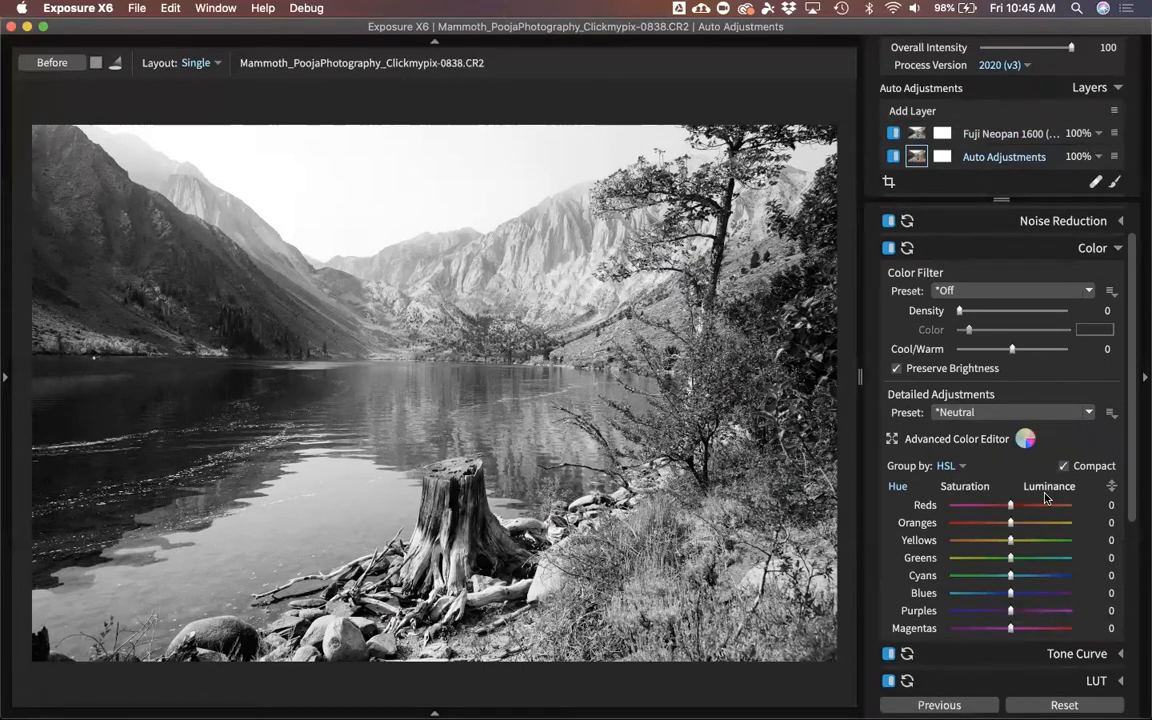
left_click(980, 137)
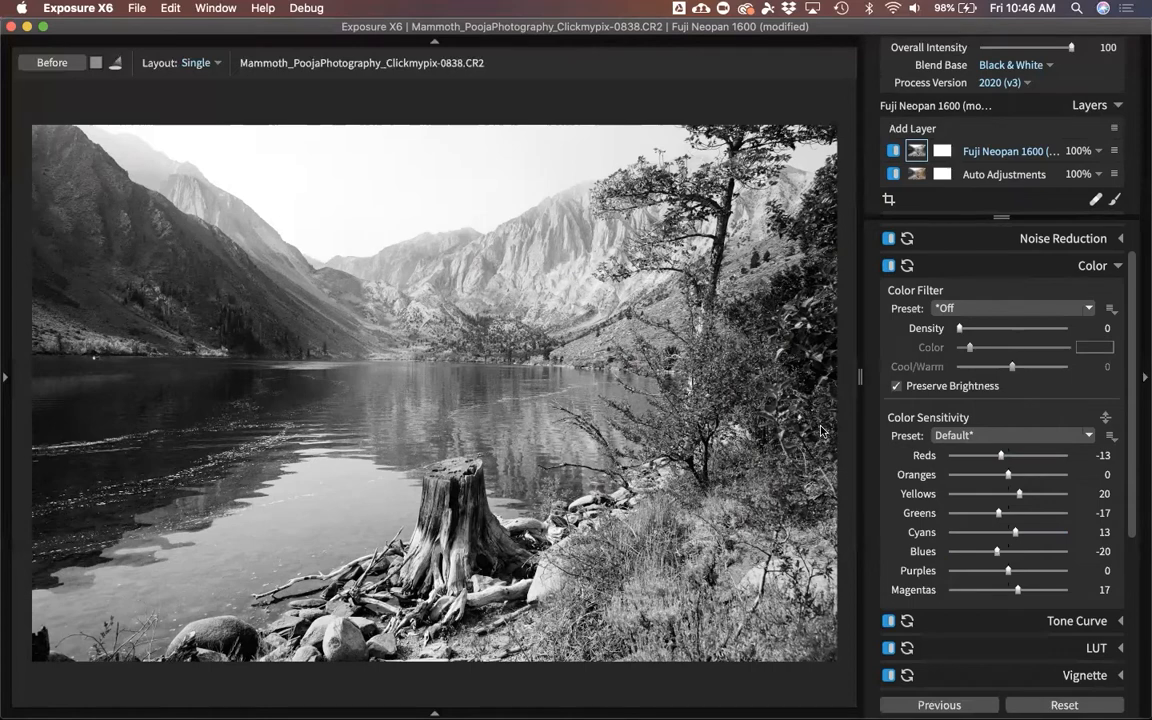
Compare the black-and-white version with the original color photo, and return to the edited view
key("backslash")
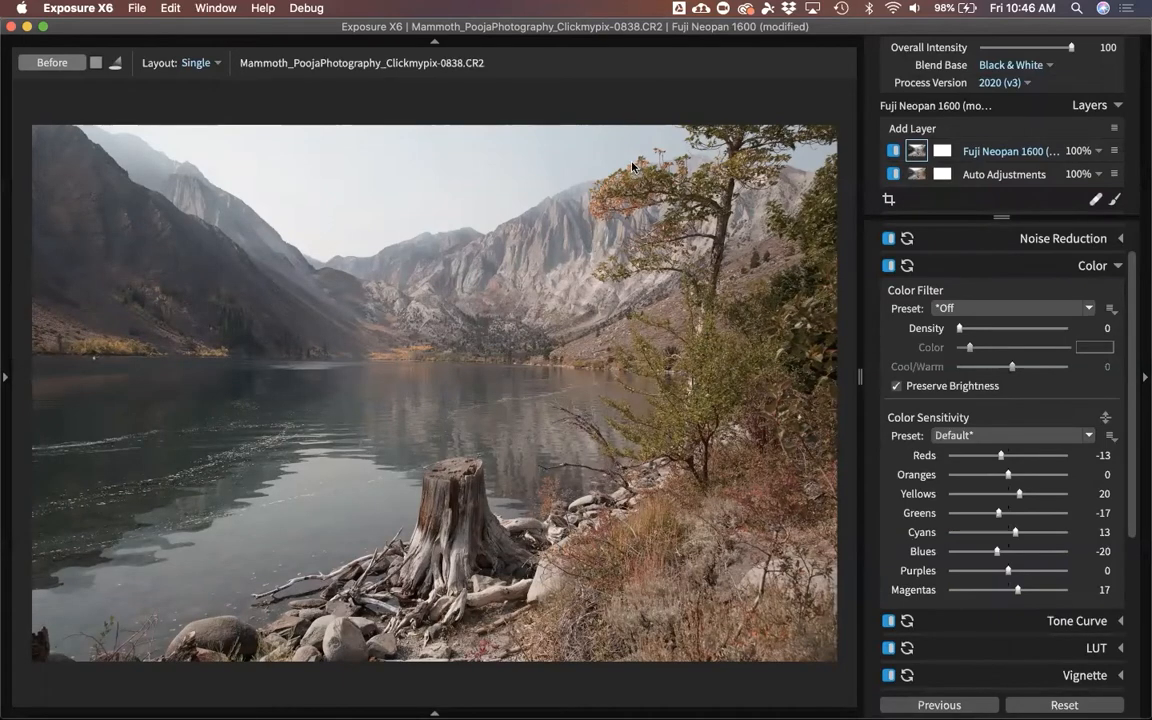
left_click(627, 218)
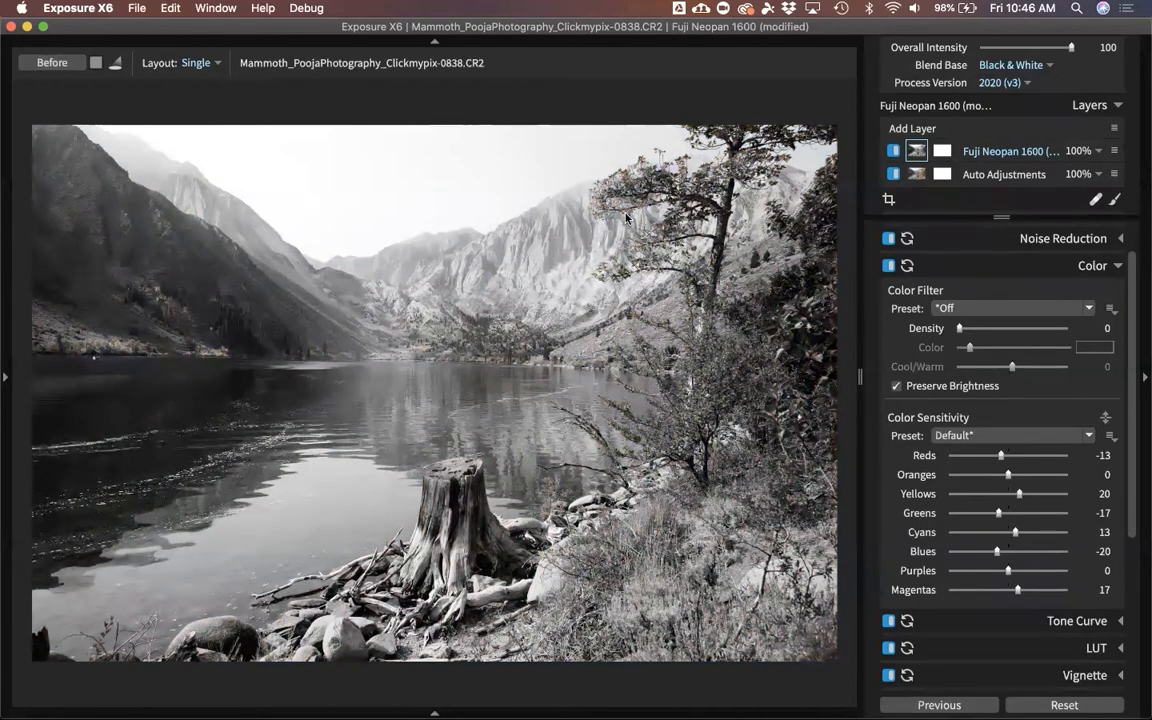
left_click(627, 218)
Set the Color Sensitivity to Reds -57 and Oranges -25, and darken the shaded mountainside directly in the photo to Blues -72 and Purples -28
mouse_move(1003, 457)
left_mouse_down()
mouse_move(976, 457)
mouse_move(994, 477)
left_mouse_up()
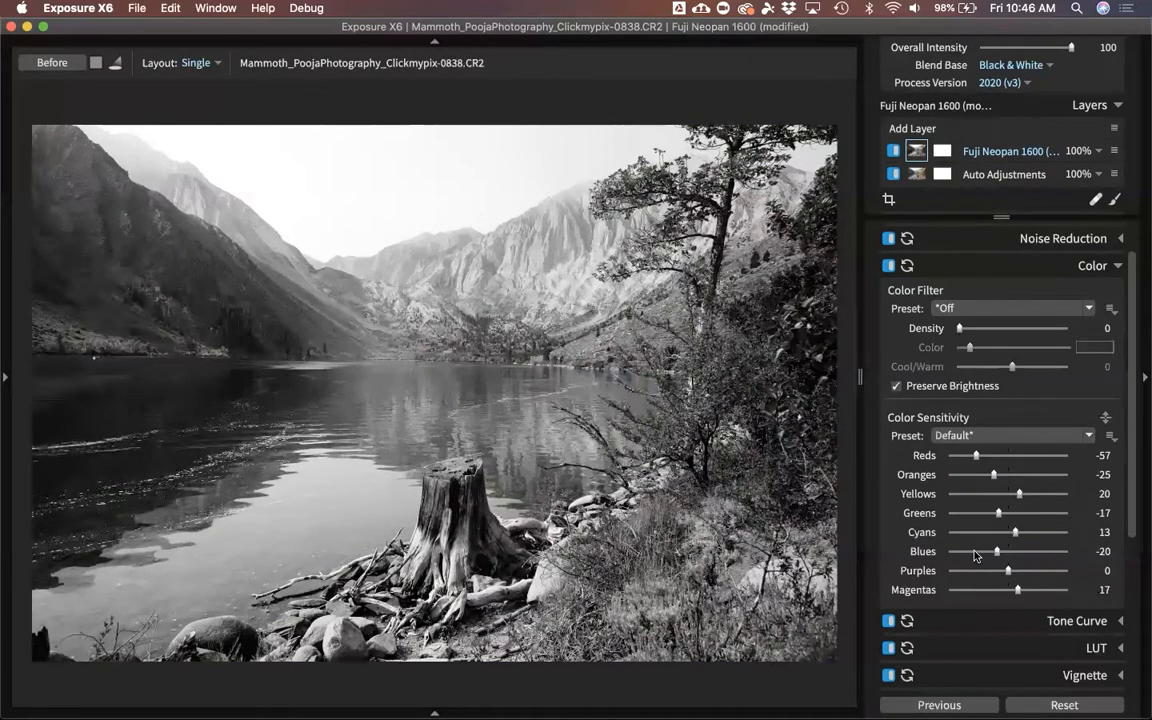
left_click(1105, 420)
left_click(1106, 418)
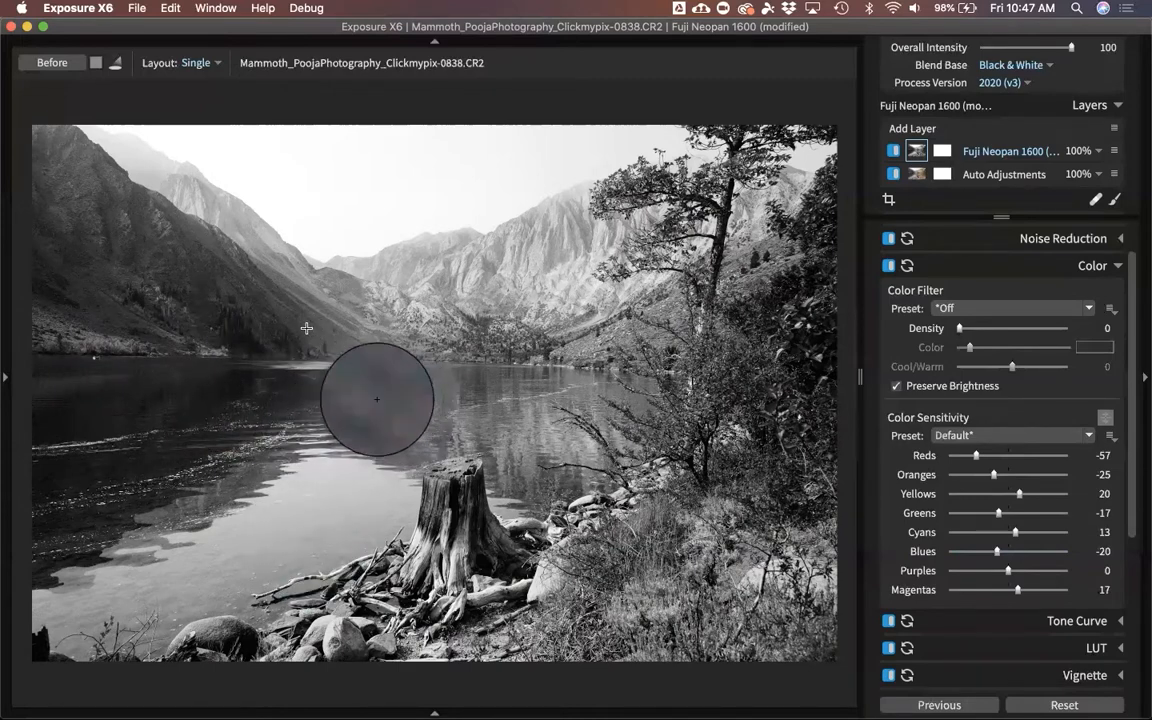
left_click_drag(307, 328, 327, 393)
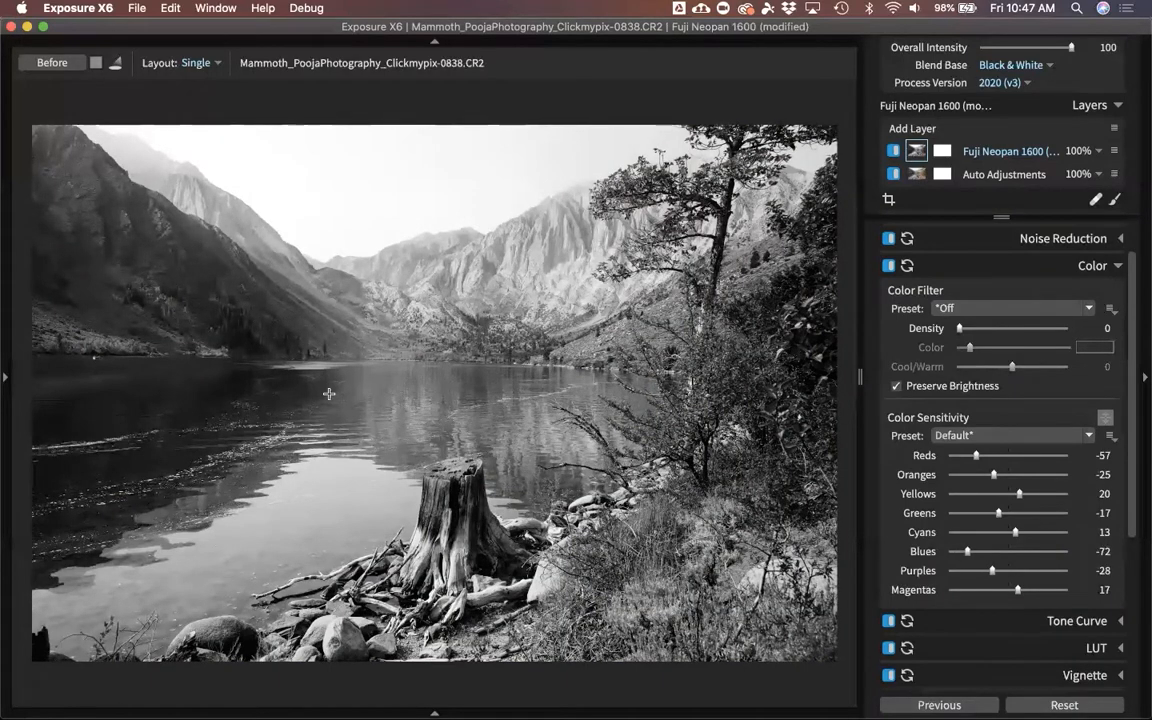
left_click(1106, 420)
left_click(1098, 264)
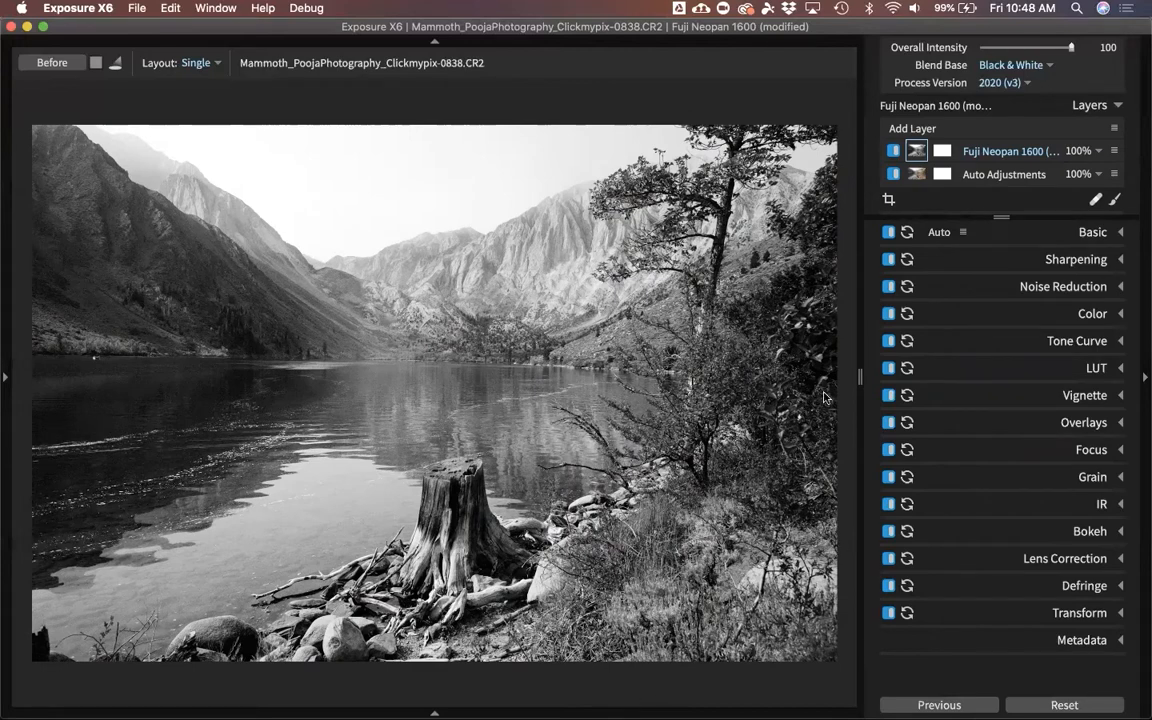
Apply the Distortion - Large Lumps vignette preset with Softness 0, Distortion 88 and Lump Size 45, and randomize its shape with a new seed
scroll(824, 393, "down", 1)
left_click(1107, 395)
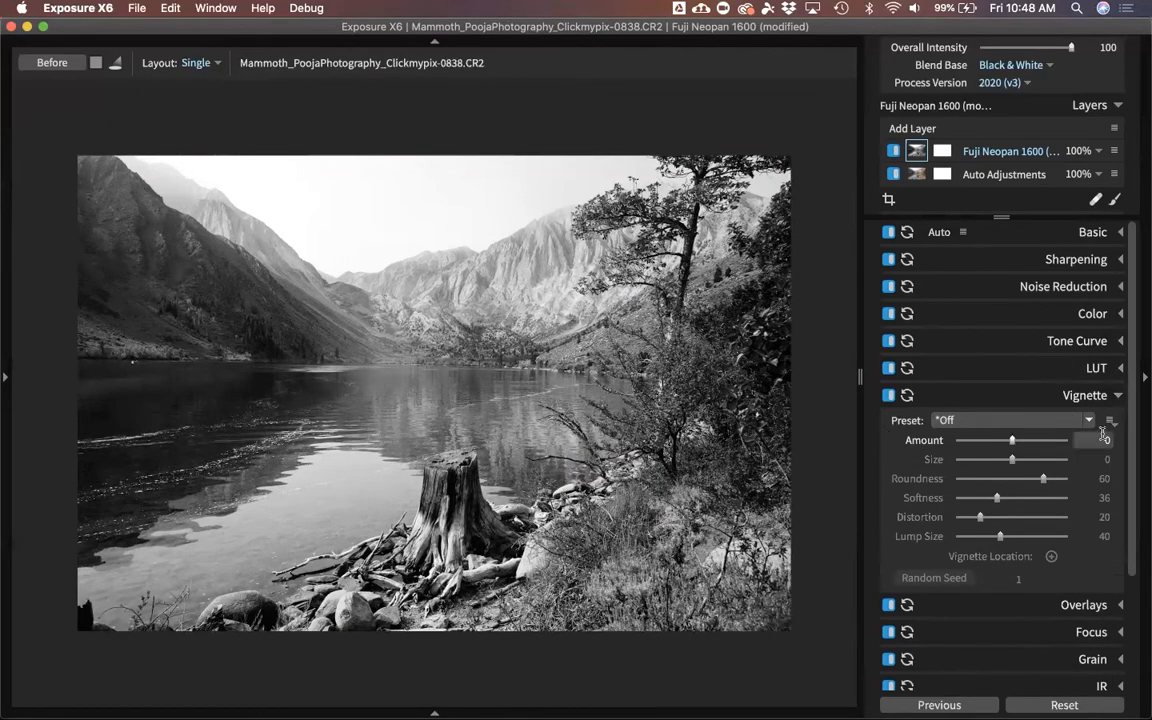
left_click(1009, 416)
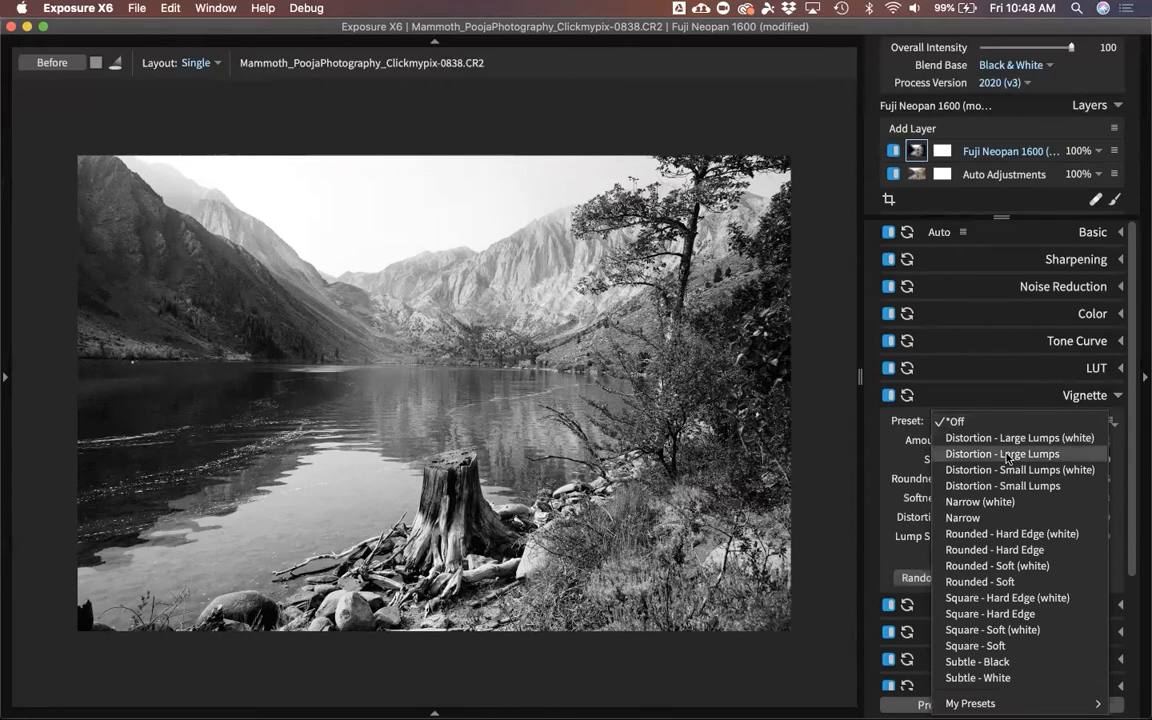
left_click(1007, 455)
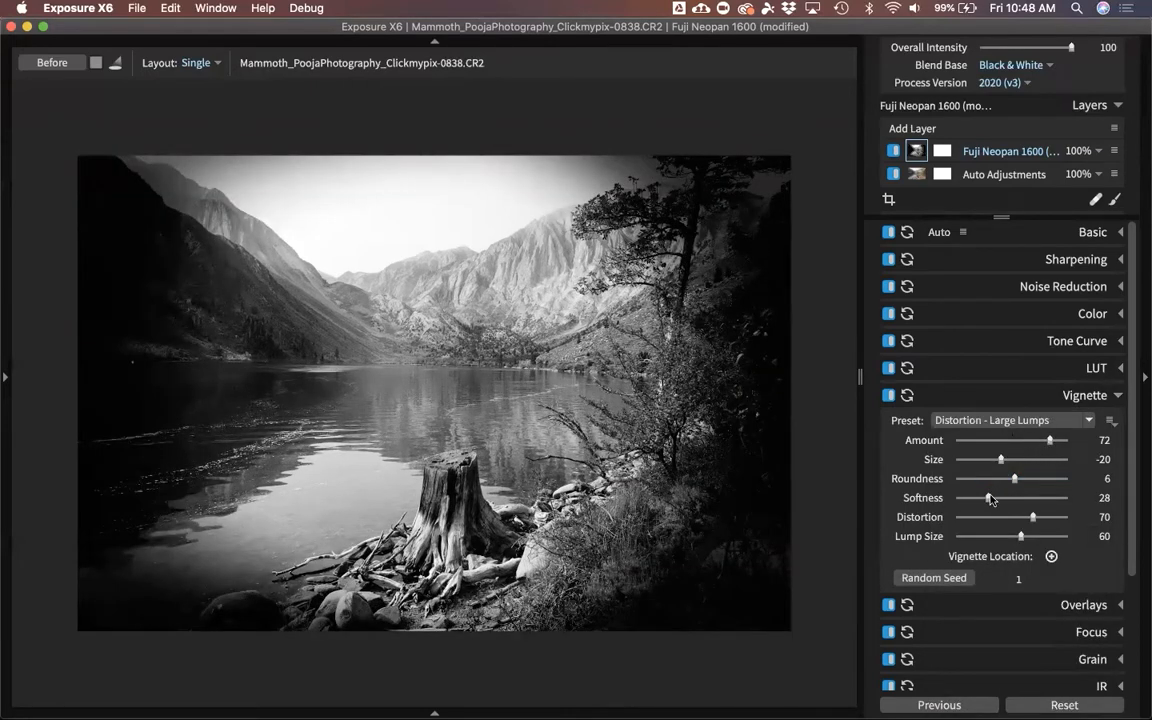
left_click_drag(985, 500, 900, 498)
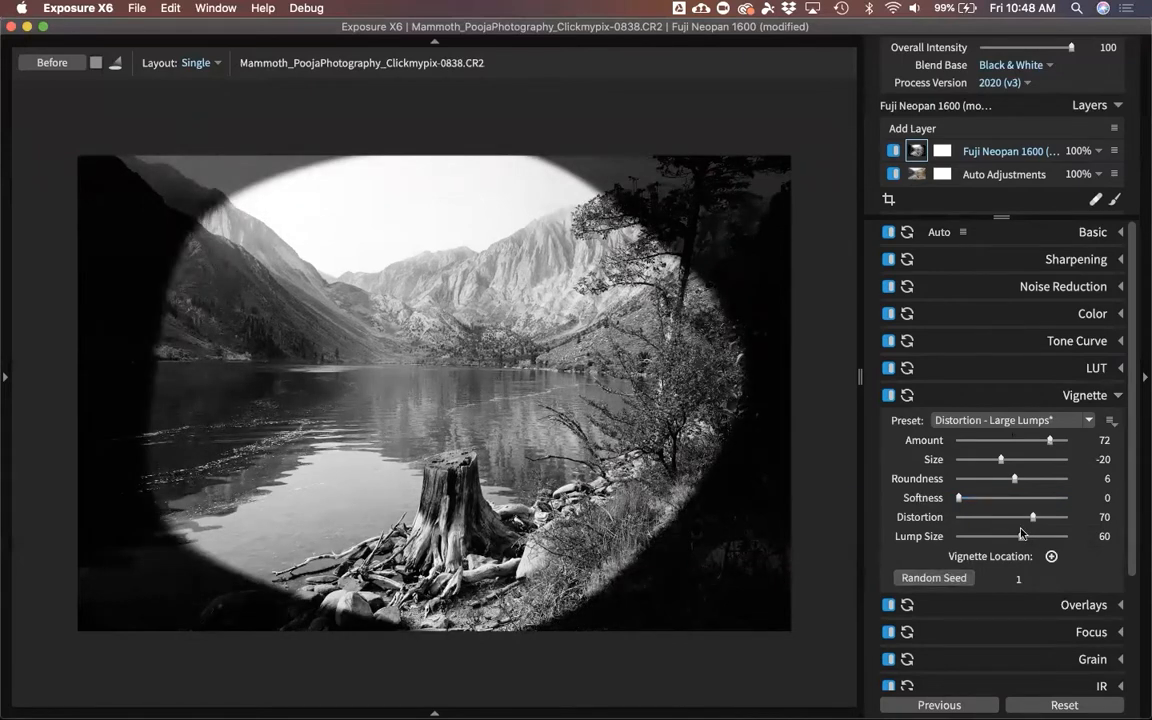
left_click_drag(1033, 518, 1006, 537)
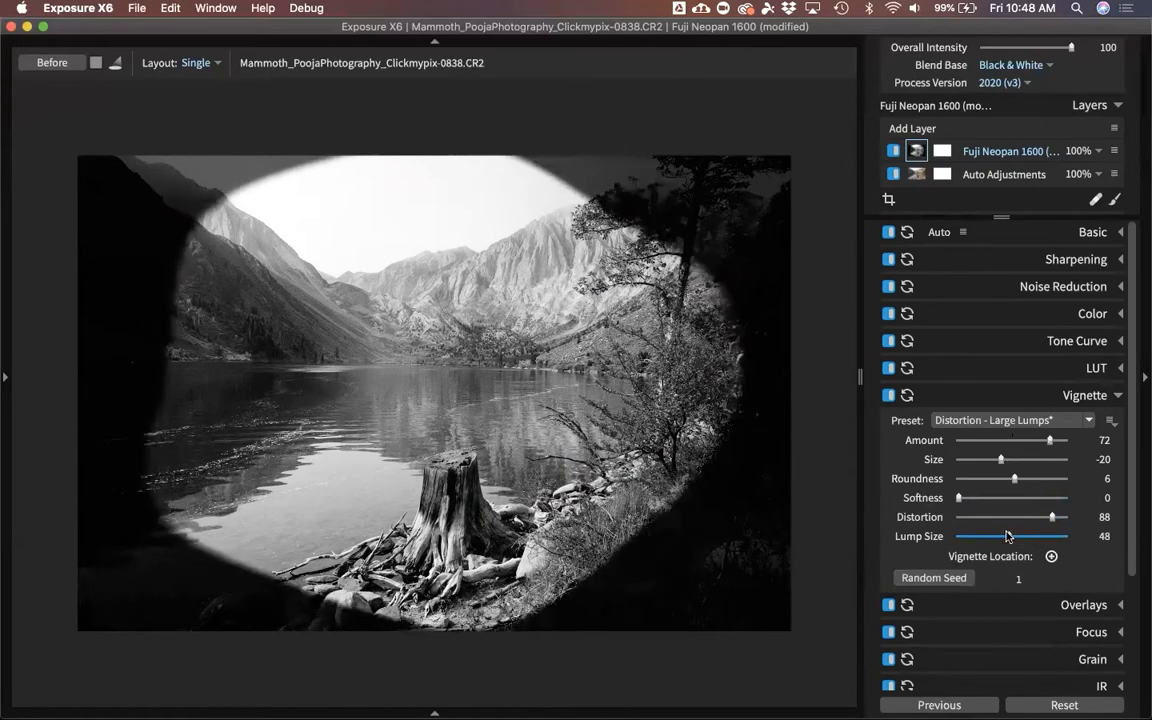
left_click(966, 580)
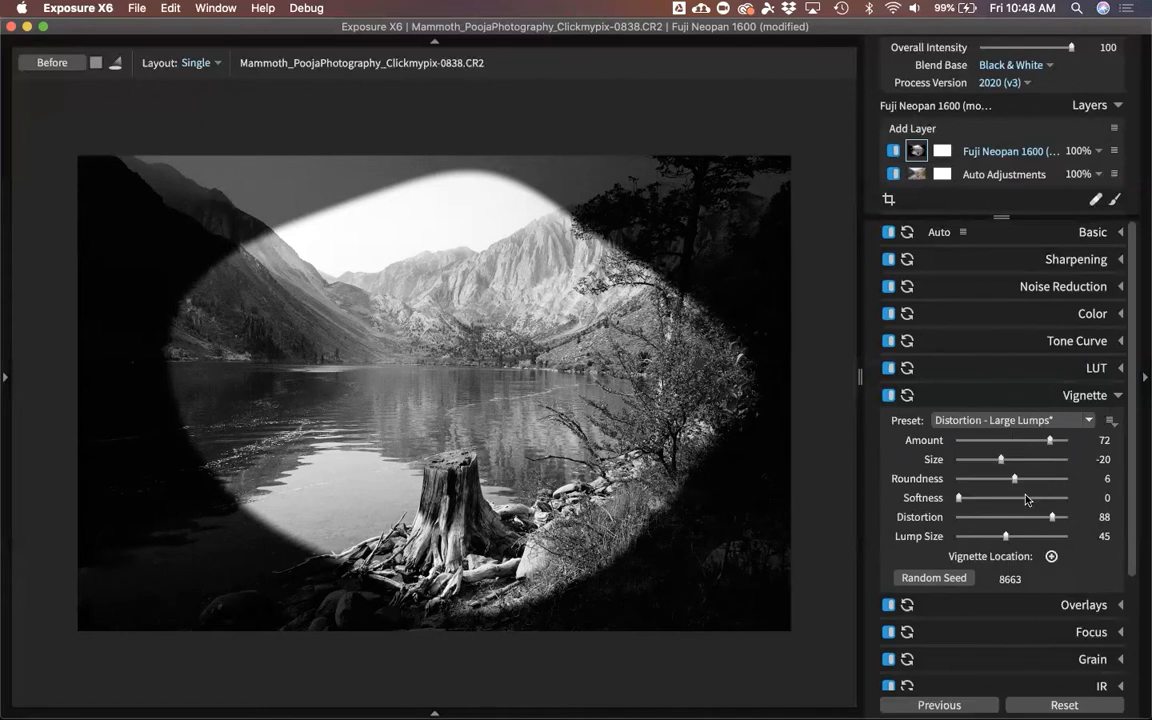
Soften the vignette by setting its Size to -4, Softness to 29 and Amount to 16
left_click_drag(1006, 463, 1009, 463)
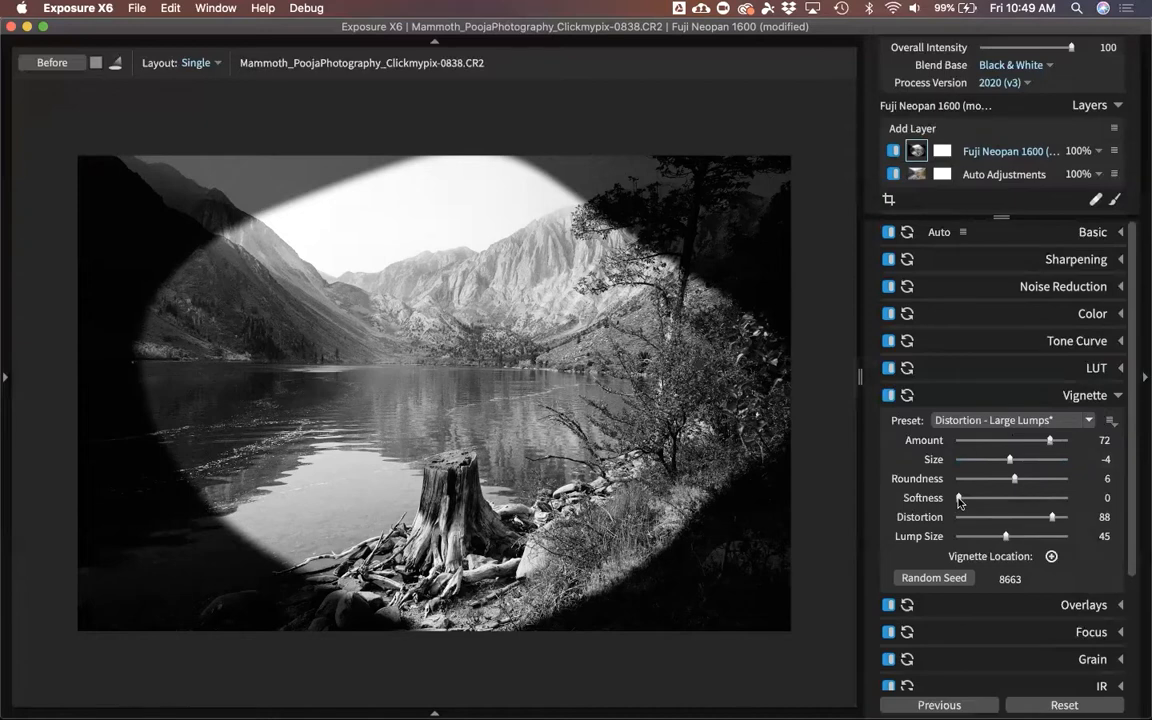
mouse_move(958, 500)
left_mouse_down()
mouse_move(983, 498)
mouse_move(969, 514)
left_mouse_up()
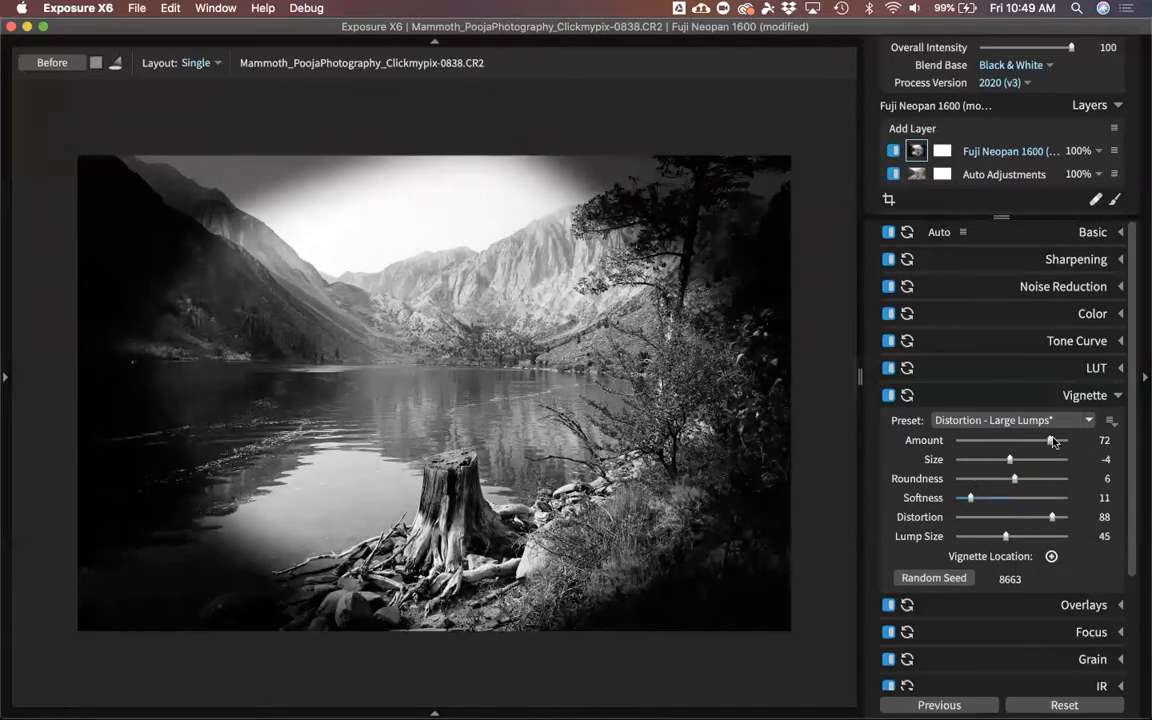
left_click_drag(1050, 441, 1040, 446)
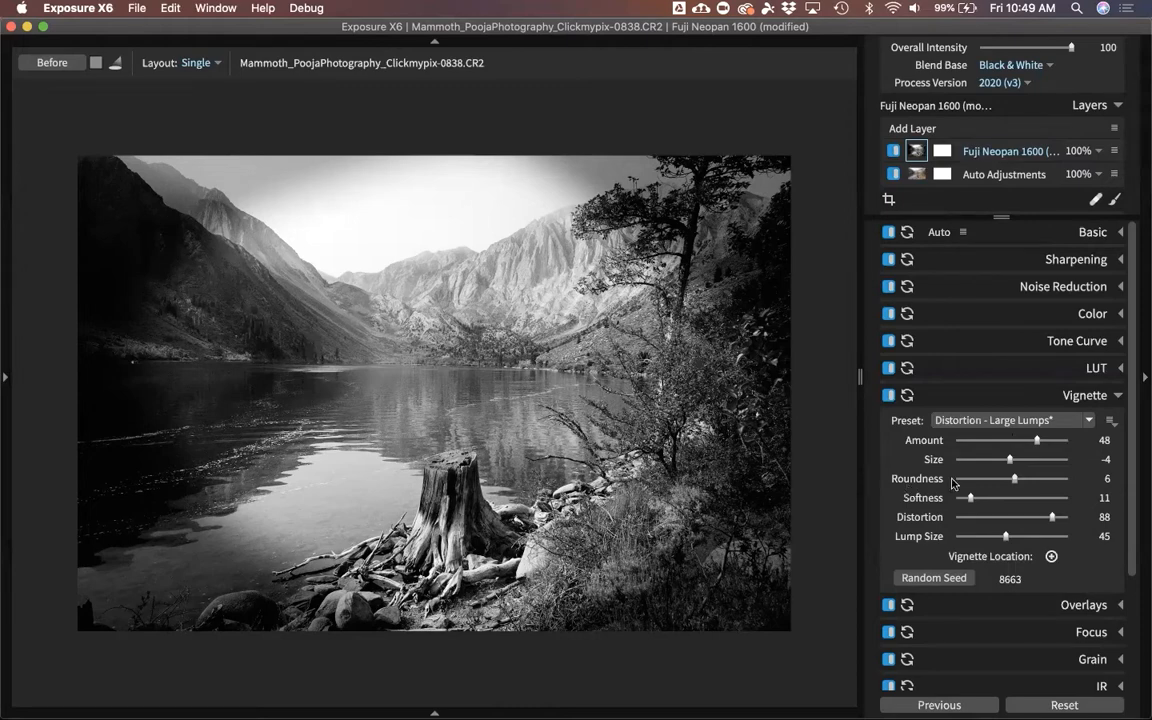
left_click_drag(970, 500, 988, 503)
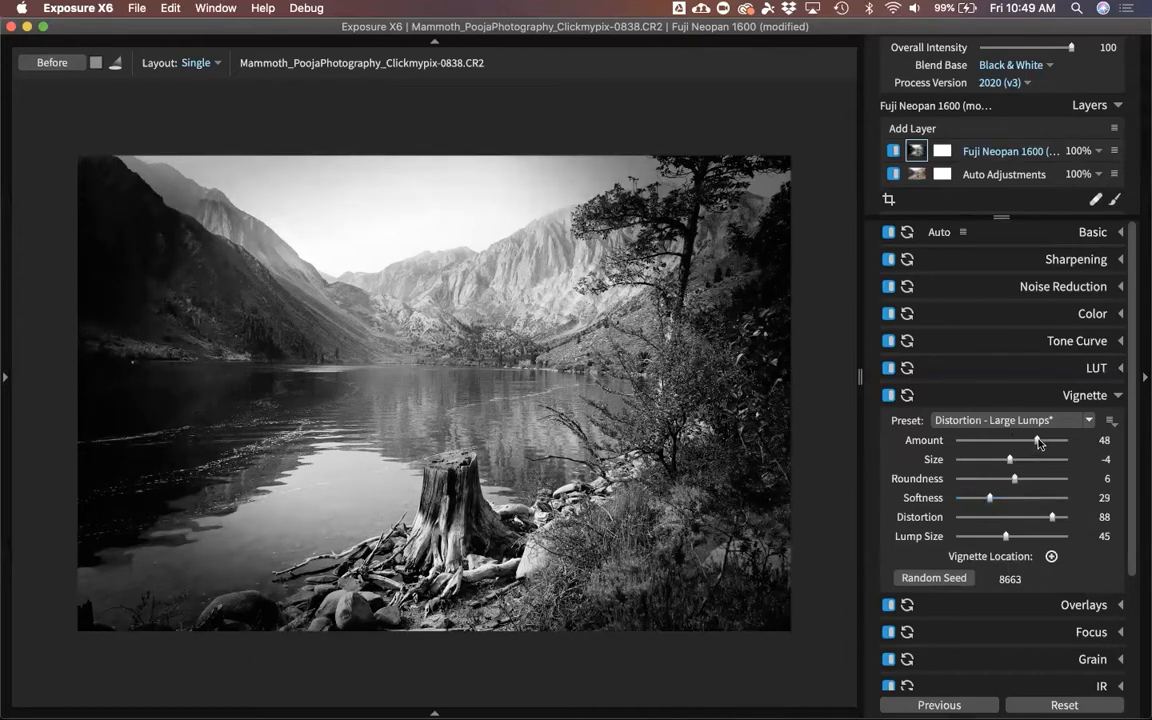
left_click_drag(1038, 443, 1021, 445)
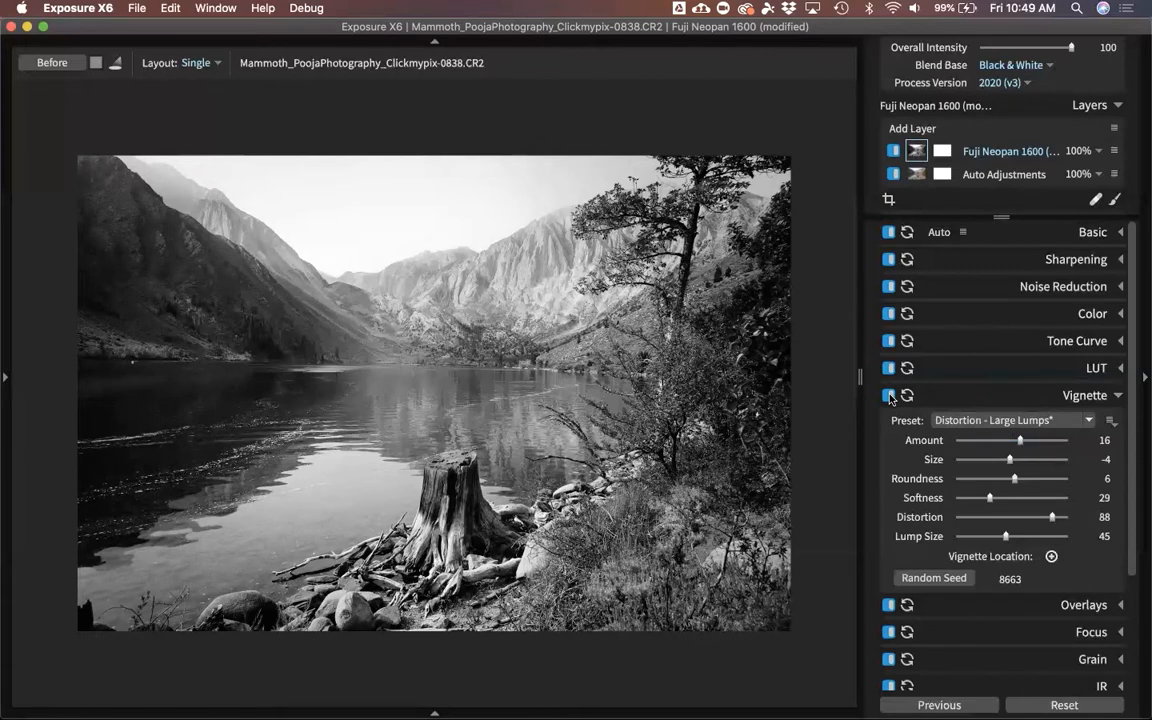
Compare the photo with and without the vignette, leaving the vignette enabled
left_click(889, 396)
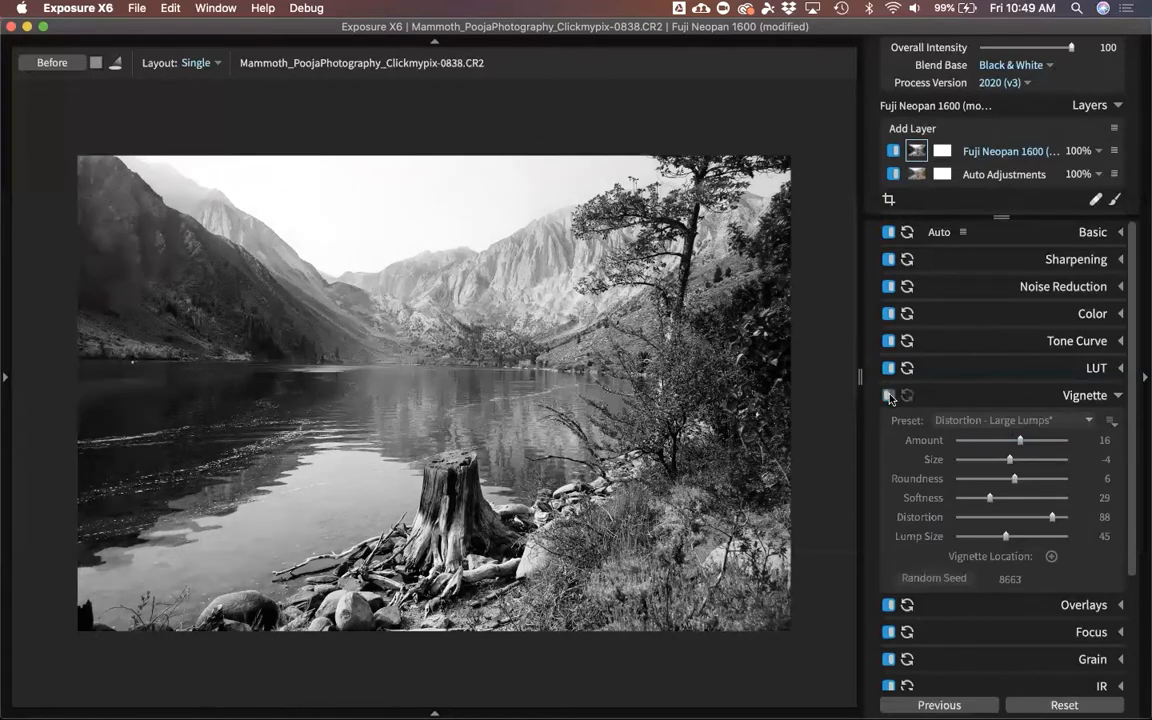
left_click(889, 396)
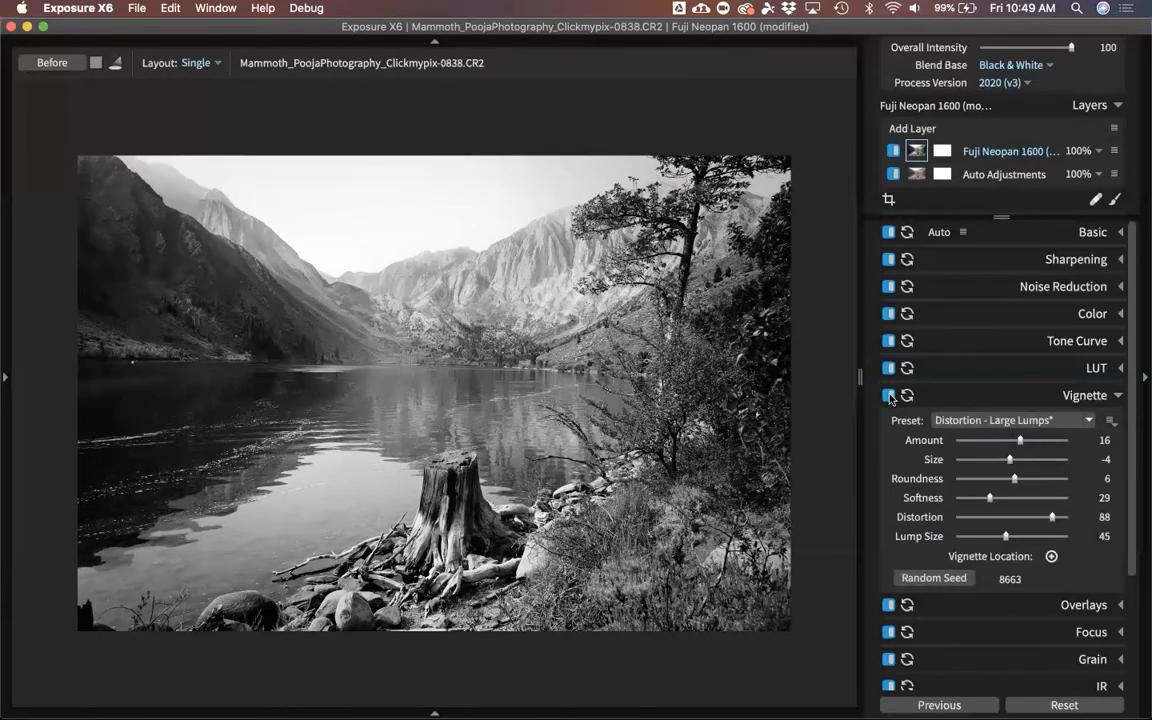
left_click(889, 396)
left_click(889, 396)
left_click(889, 396)
left_click(889, 396)
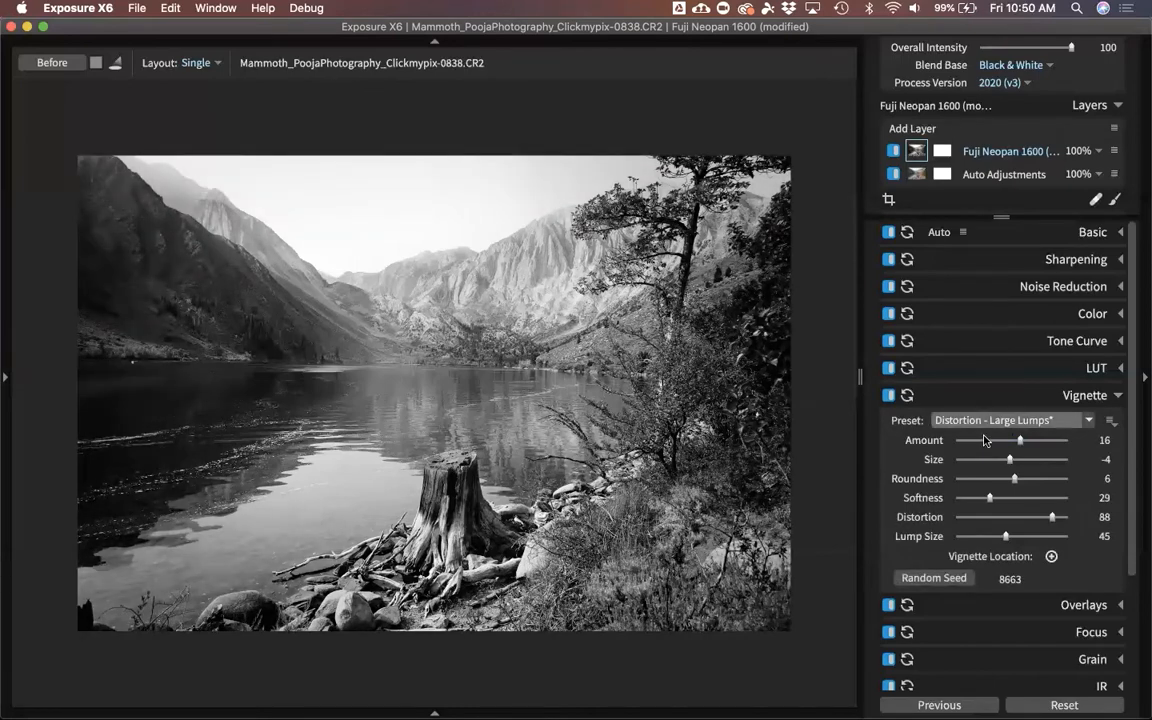
left_click(1087, 396)
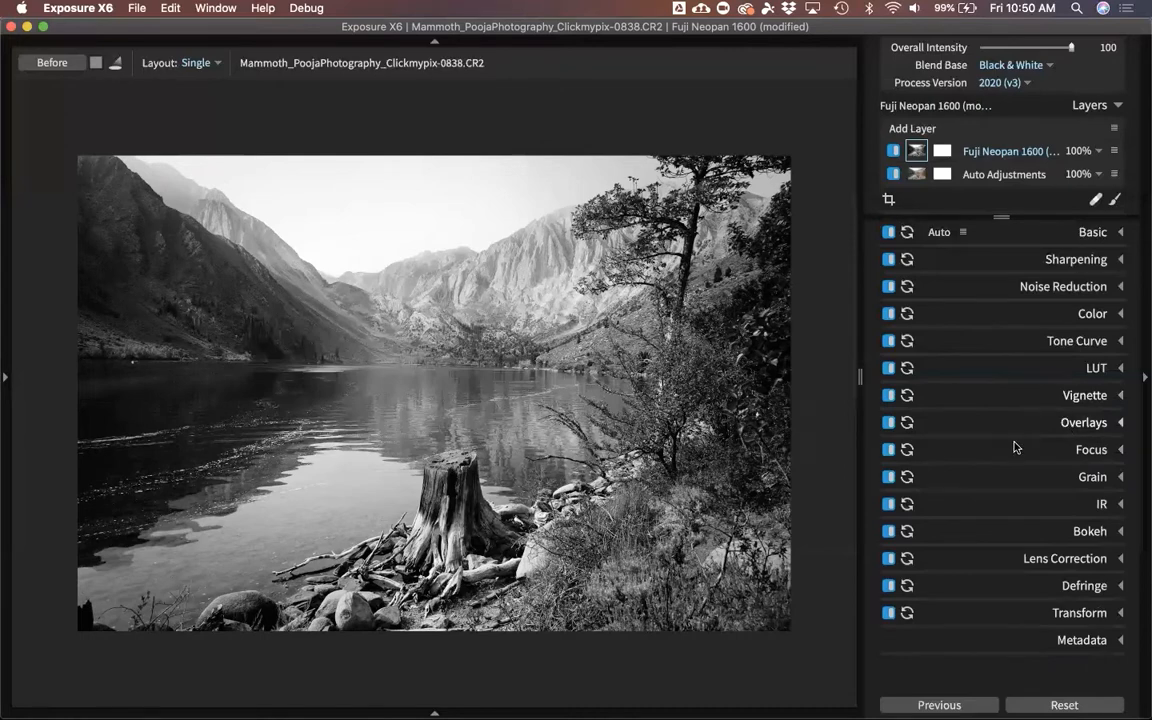
Apply the Regular Grain 50% preset to the Fuji Neopan 1600 layer
left_click(1087, 478)
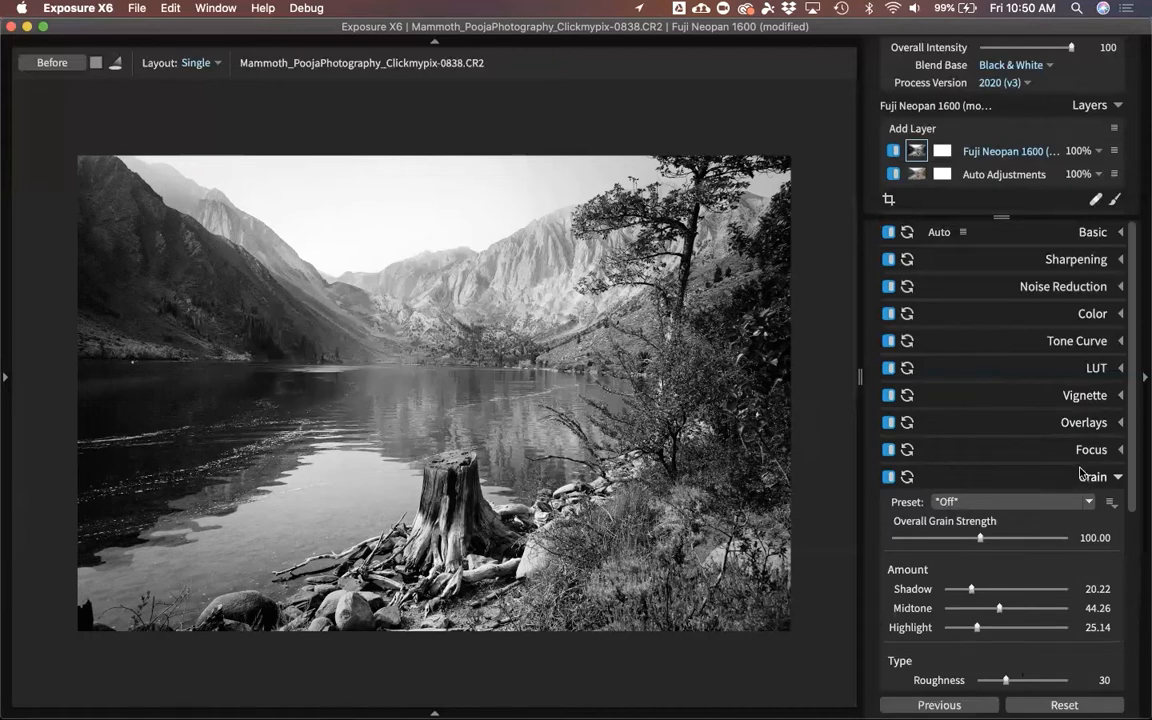
scroll(1047, 440, "down", 5)
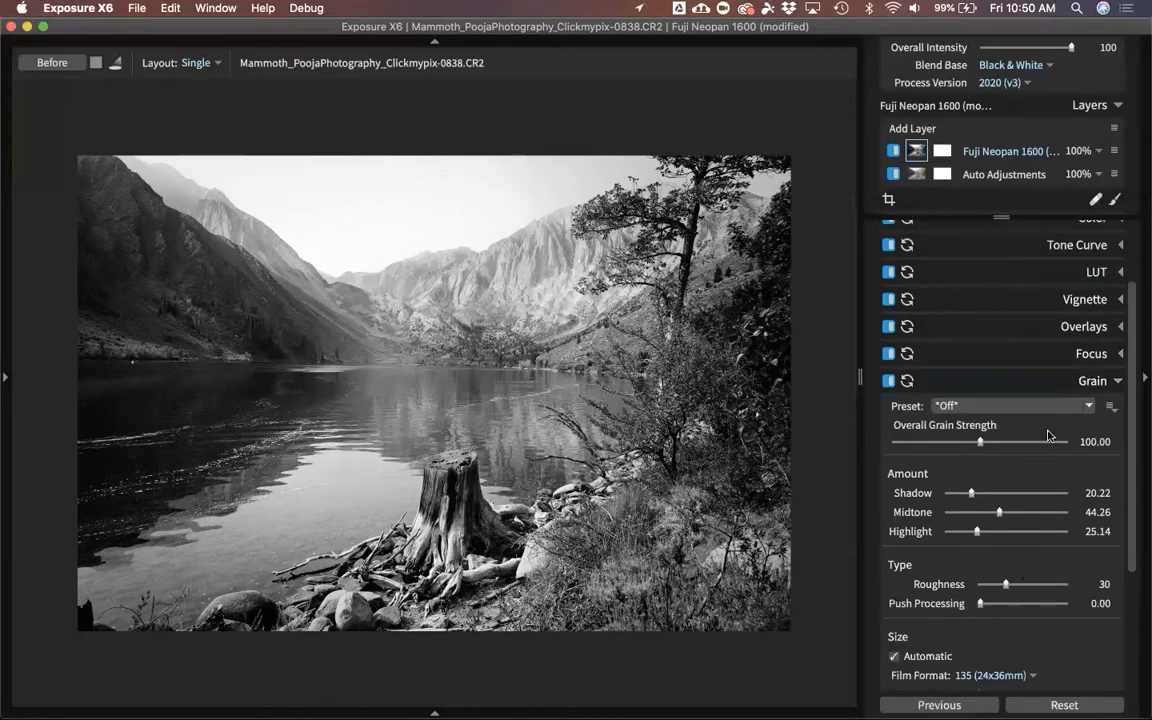
scroll(1049, 434, "down", 2)
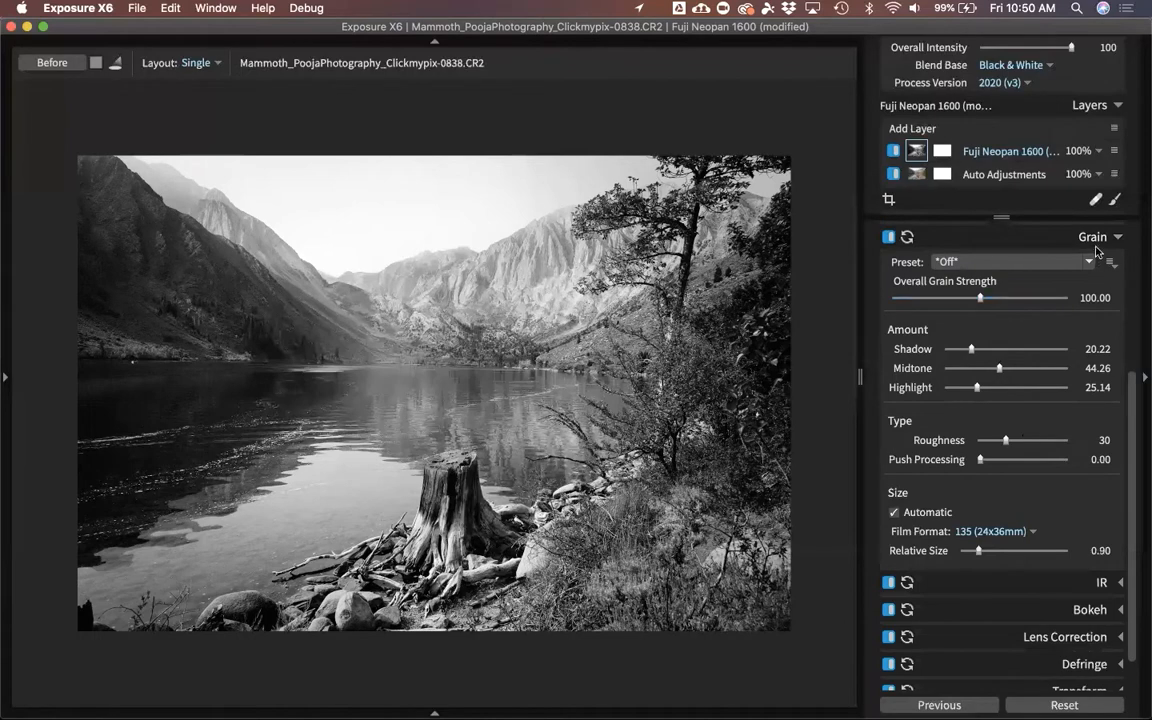
left_click(1060, 264)
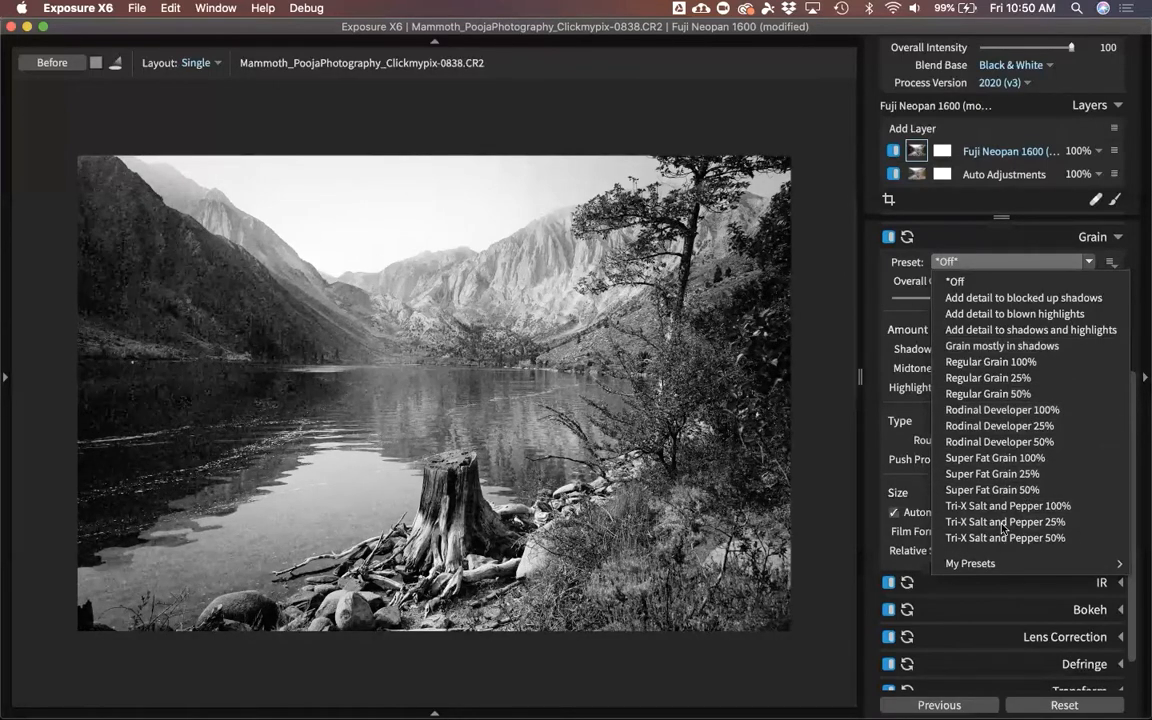
left_click(1001, 396)
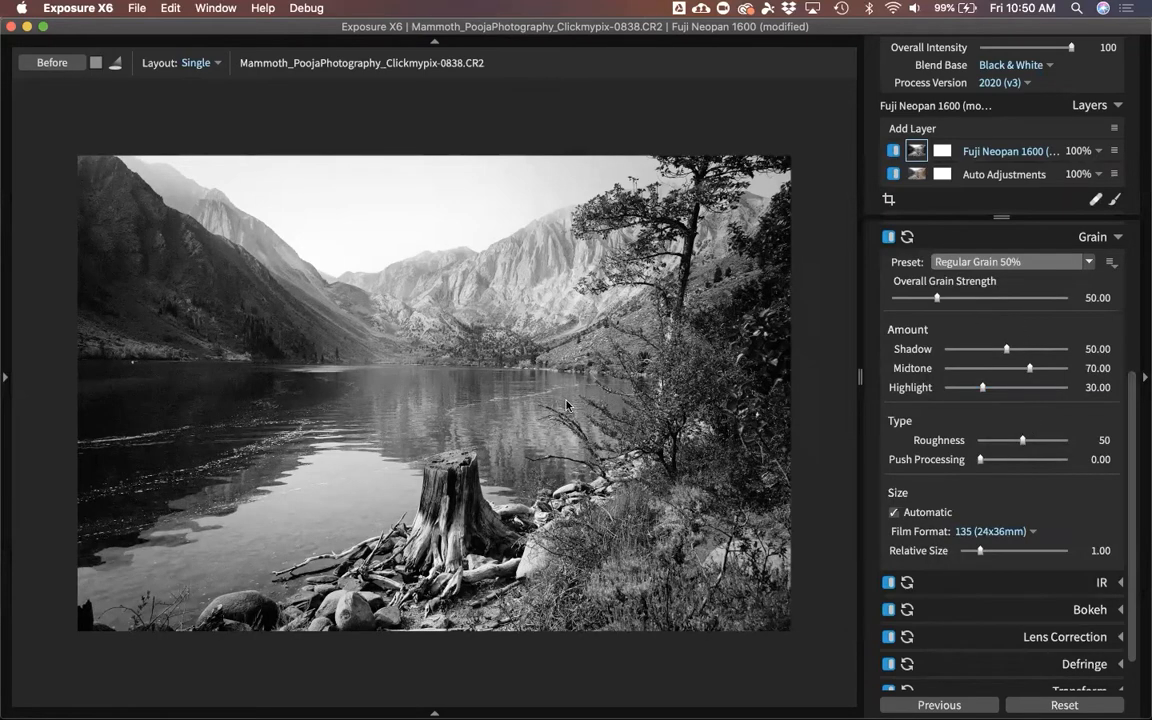
Check the grain up close on the water, and set Overall Grain Strength 144.19, Shadow 28.86, Midtone 44.30 and Highlight 79.19
scroll(573, 408, "up", 1)
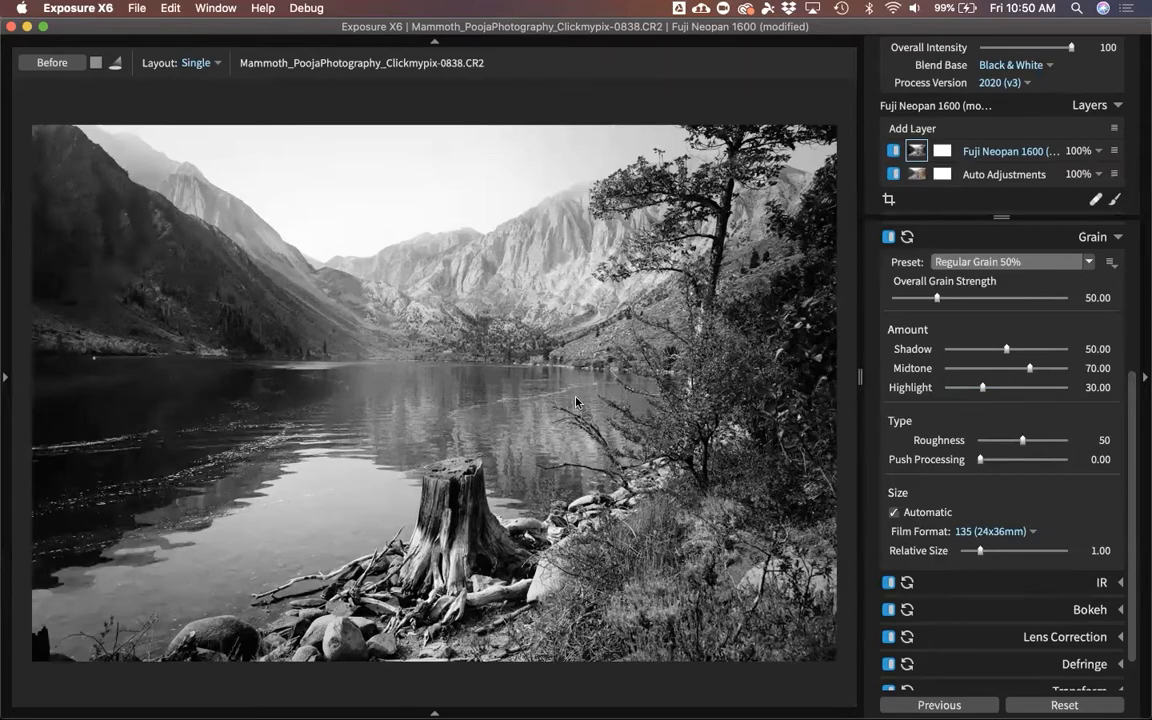
scroll(575, 402, "up", 1)
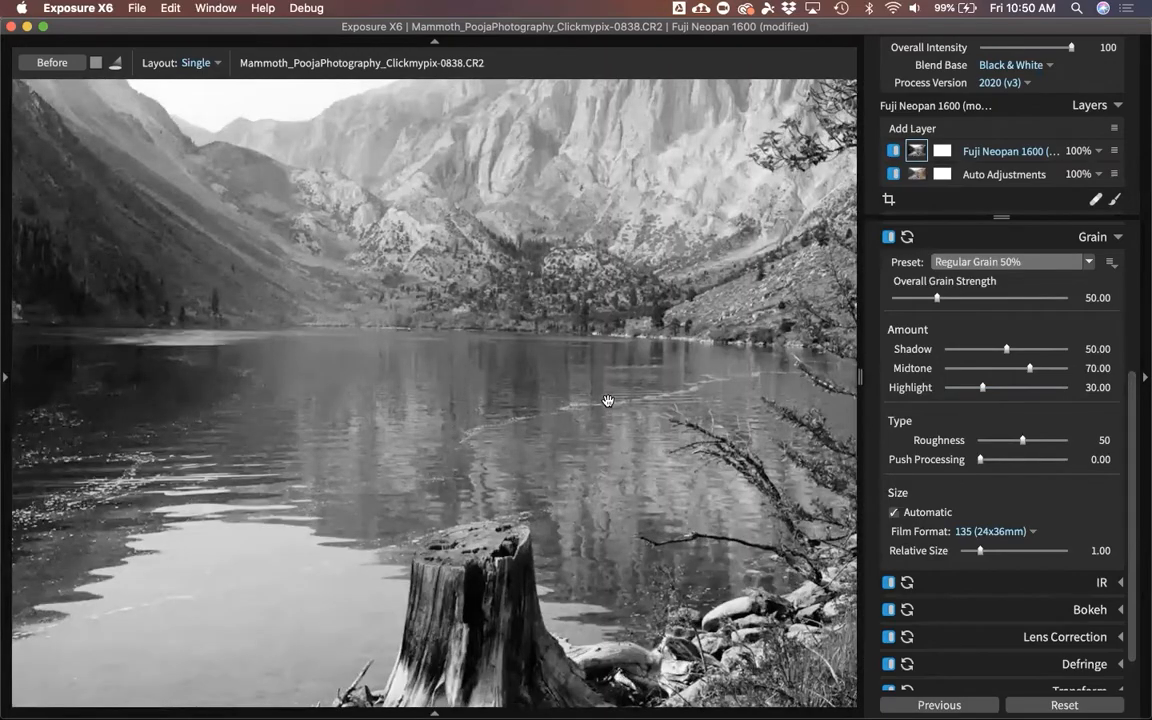
scroll(607, 400, "up", 2)
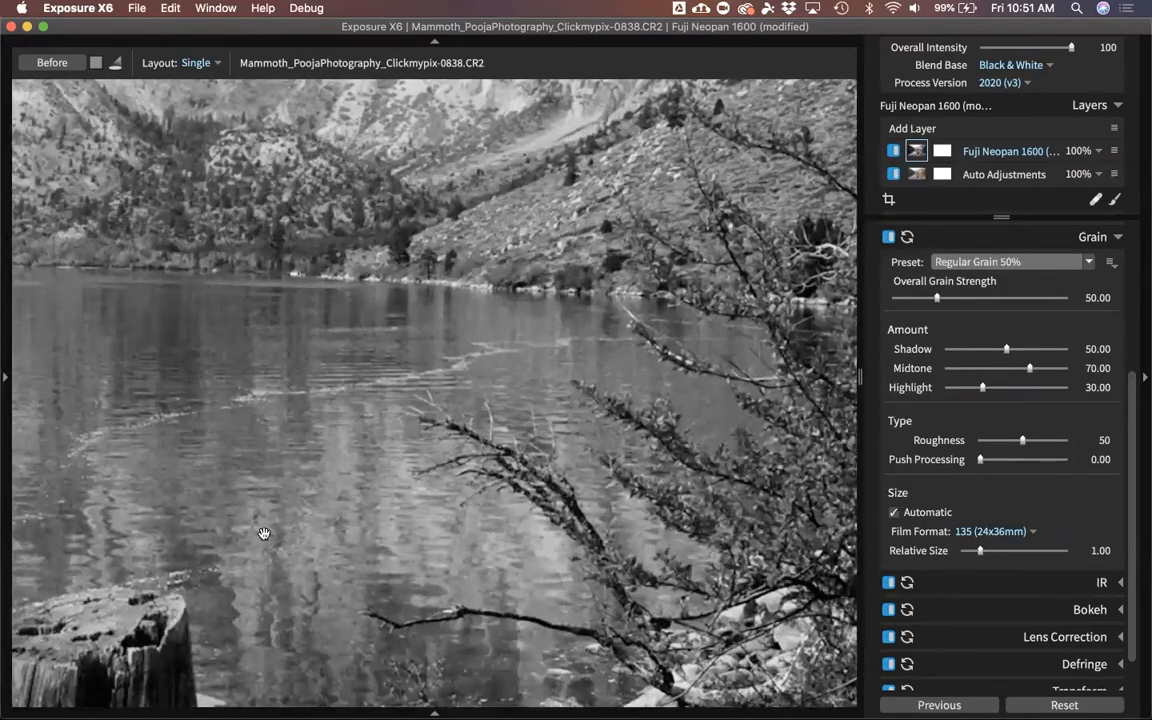
scroll(264, 533, "up", 4)
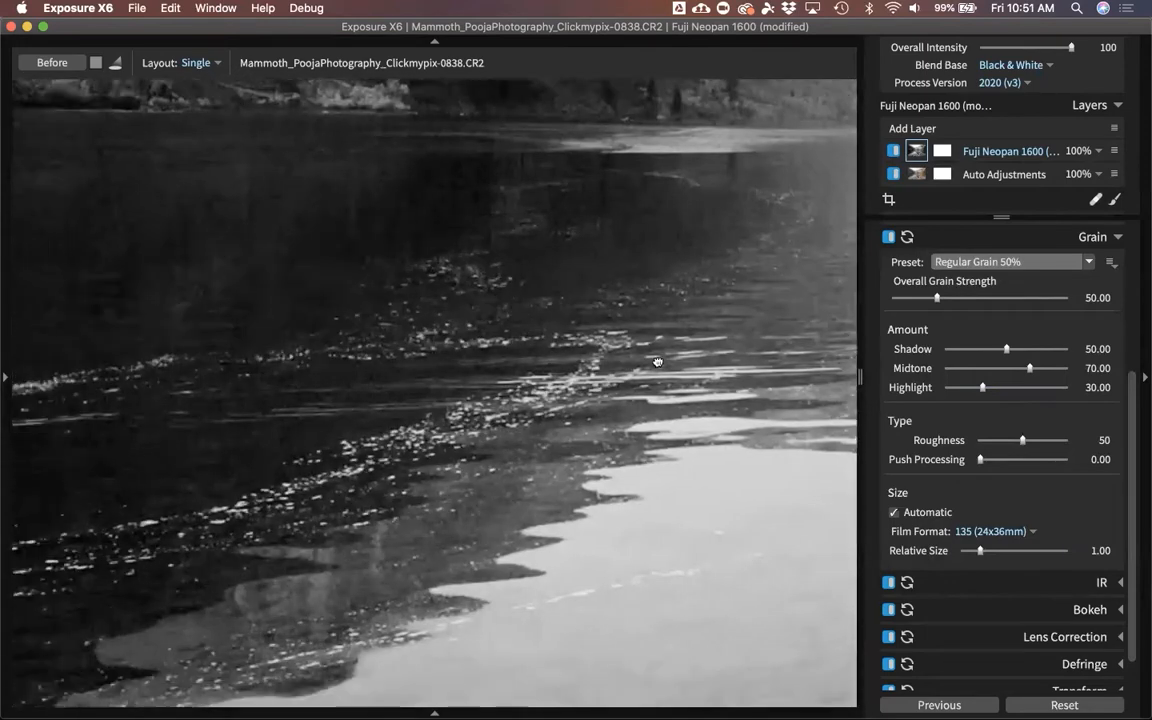
scroll(657, 361, "down", 2)
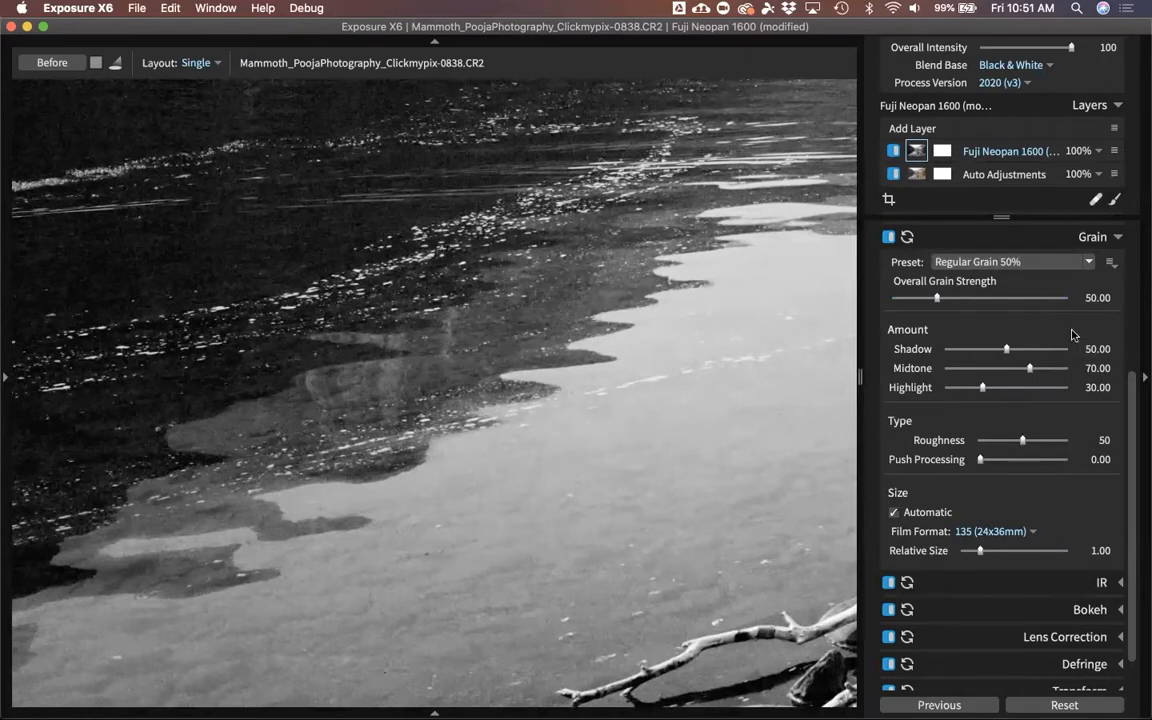
left_click(1017, 298)
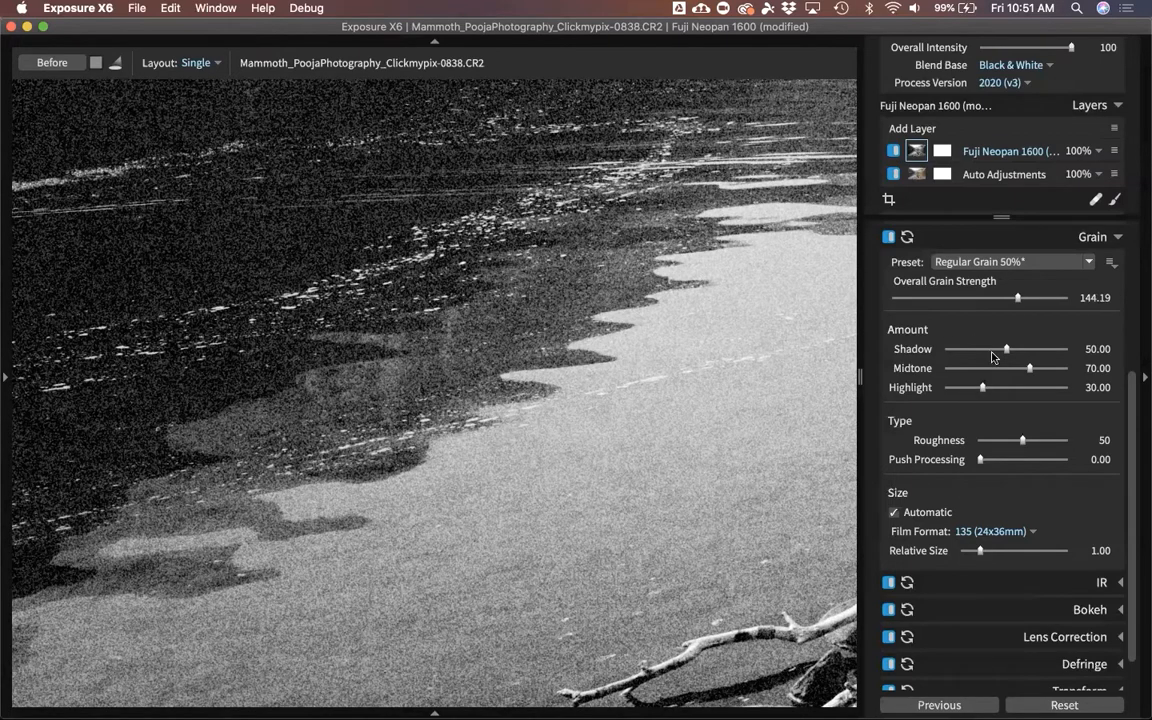
left_click_drag(1020, 371, 981, 349)
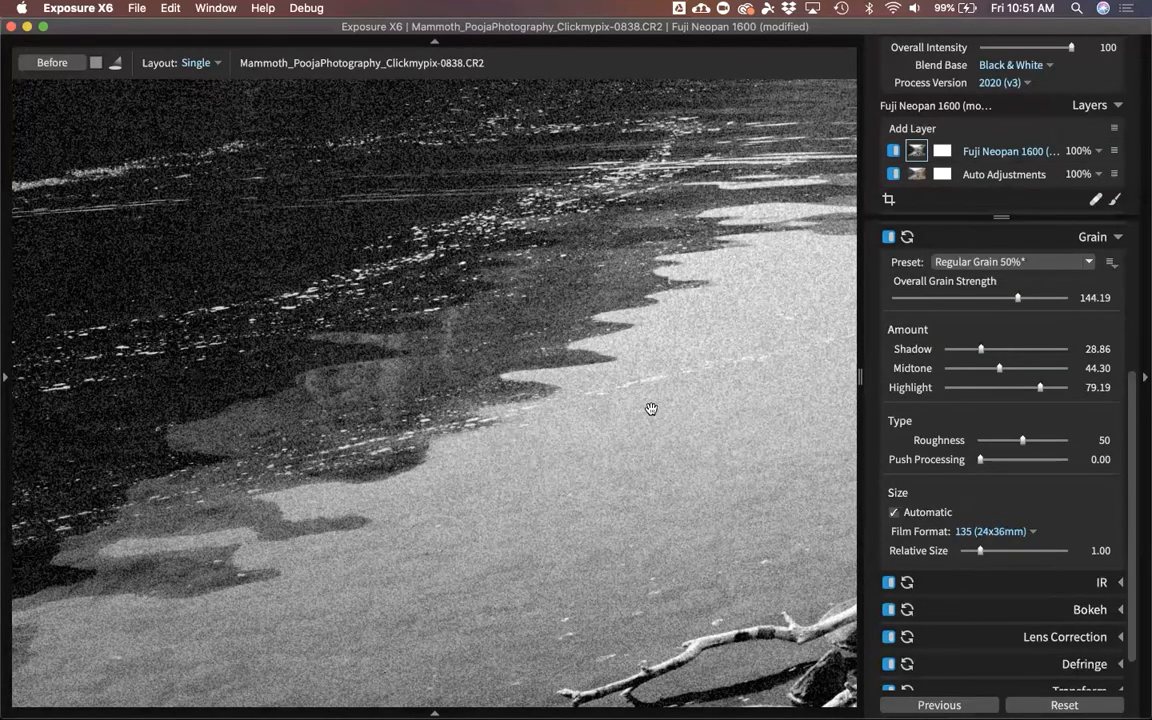
Set the grain's film format to 120 (56mm tall), reduce the overall grain strength, and return to the full photo
left_click(1033, 533)
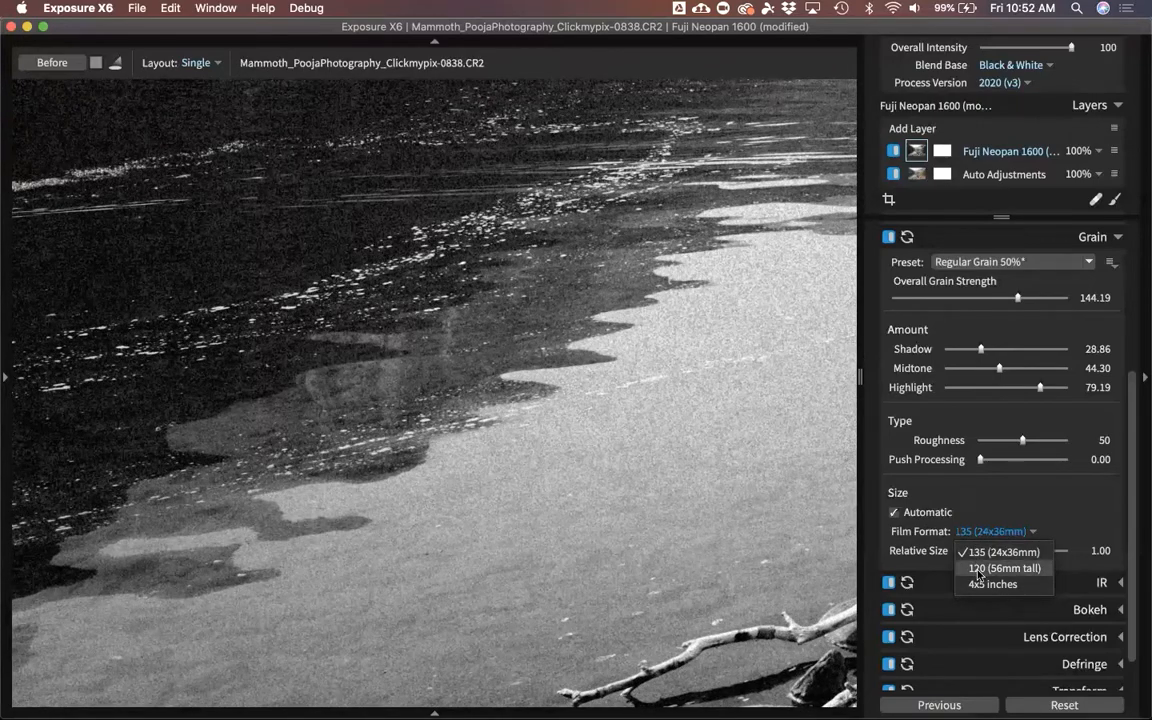
left_click(978, 569)
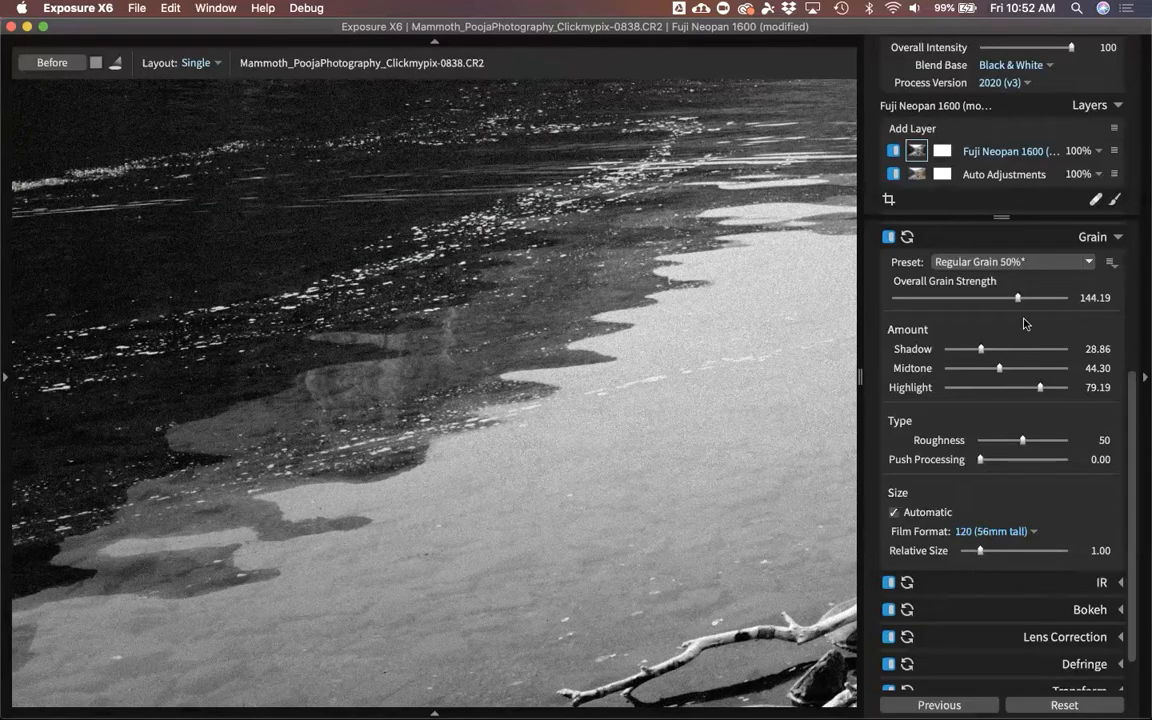
left_click_drag(1016, 300, 957, 302)
left_click(1078, 237)
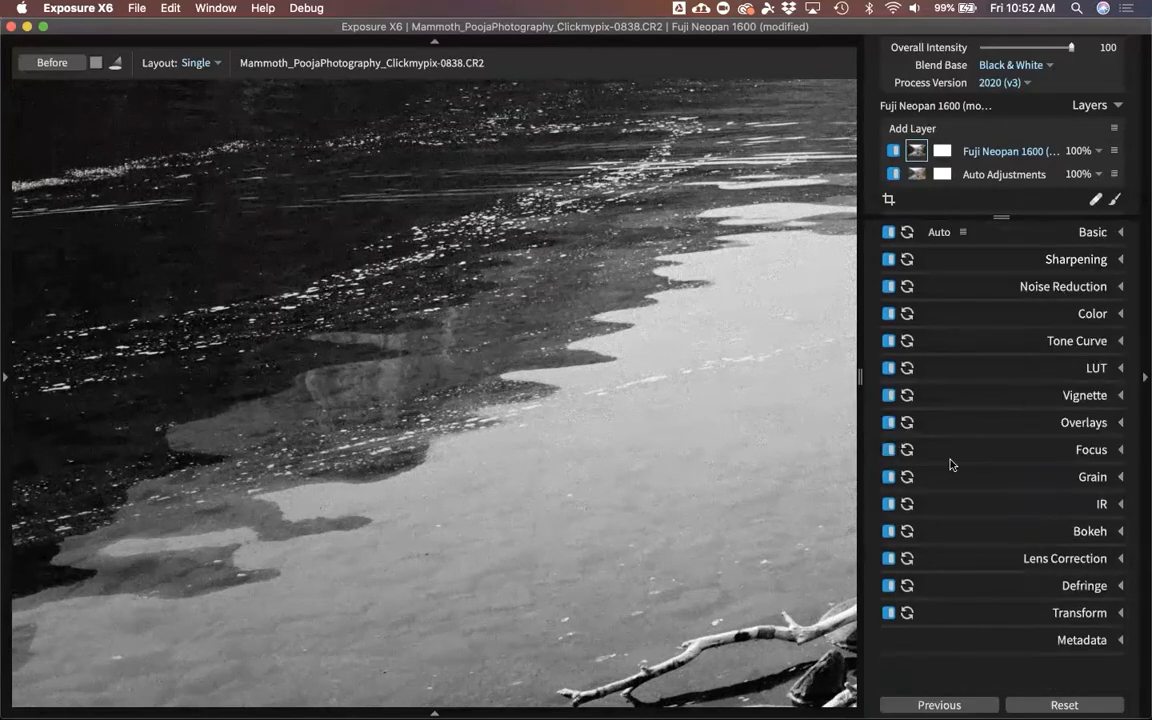
left_click(774, 494)
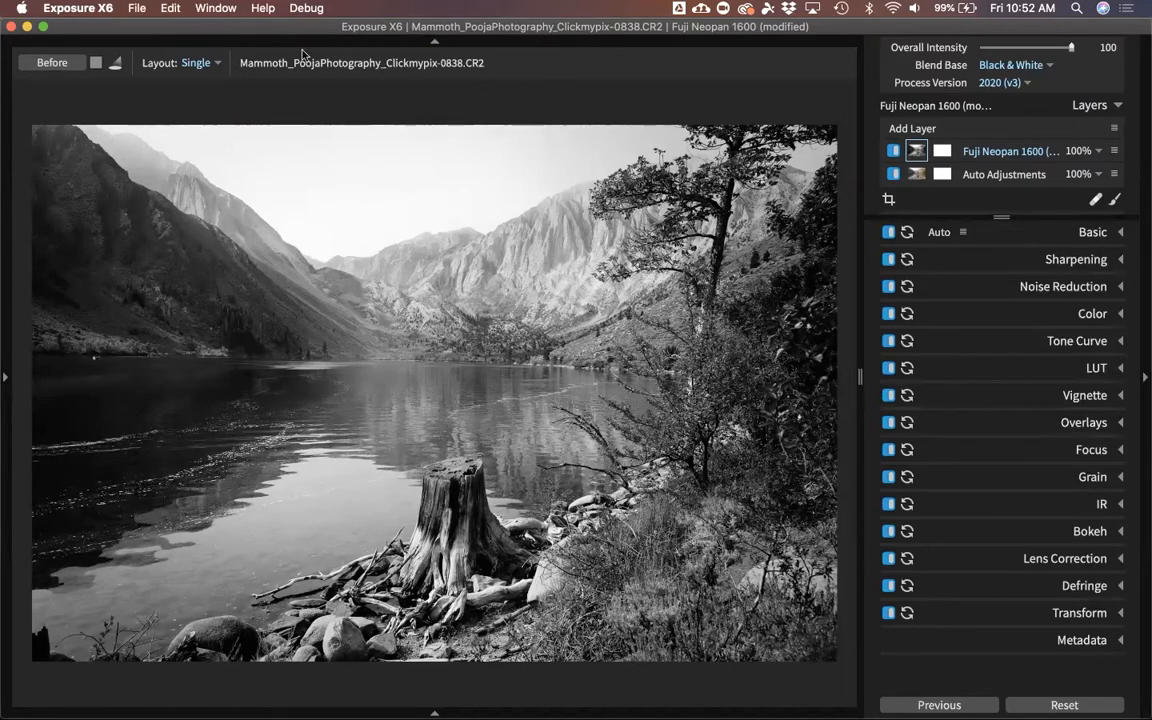
left_click(265, 11)
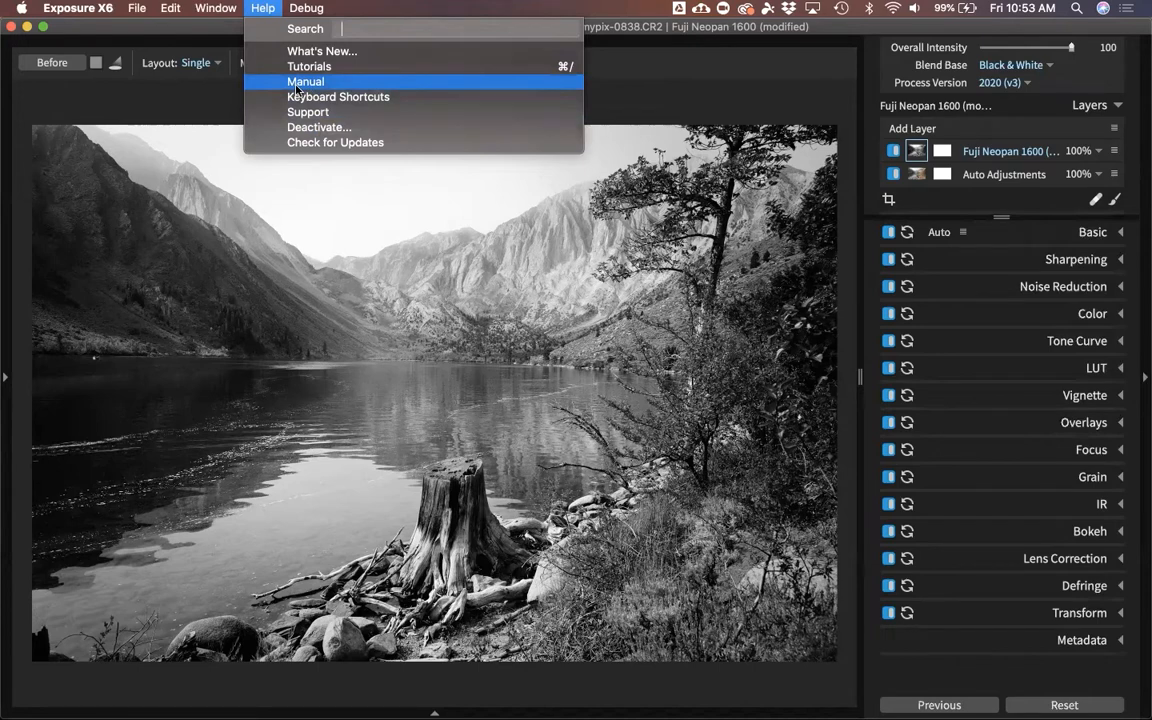
left_click(321, 321)
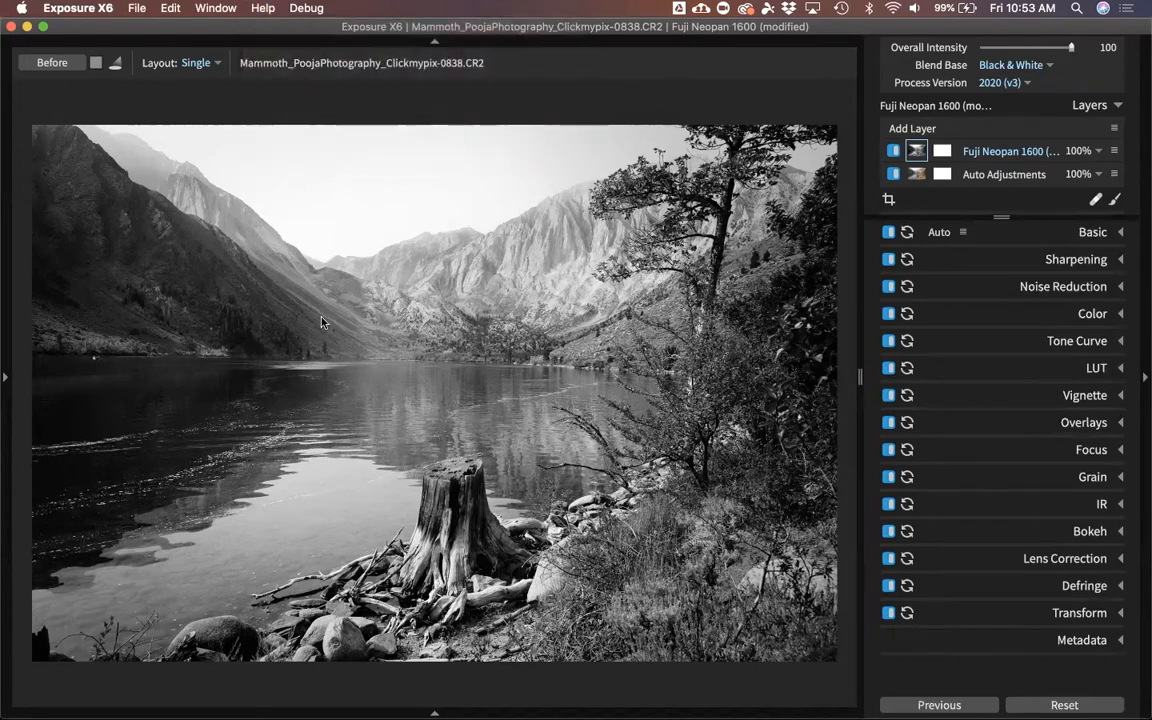